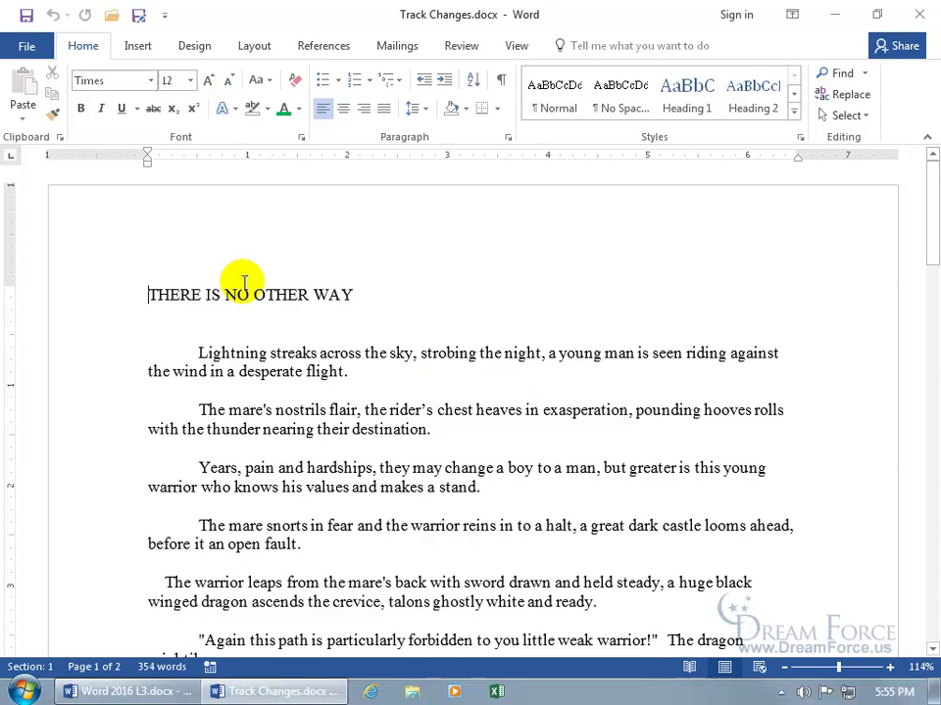
# Open Word Options from the File view and close it without changes.
pyautogui.click(25, 46)
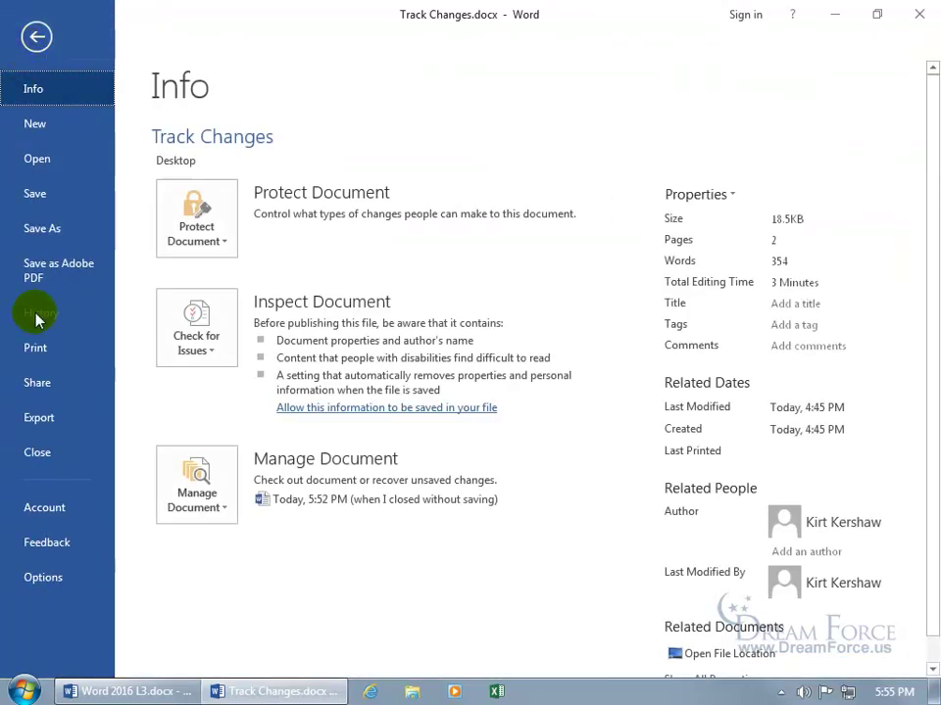
pyautogui.click(47, 582)
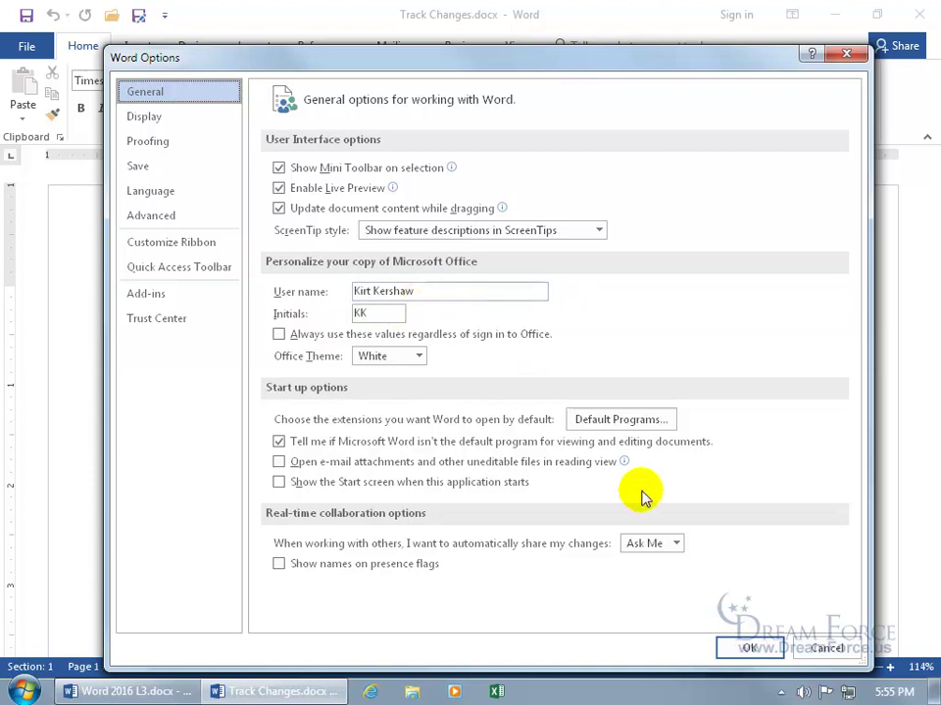
pyautogui.click(828, 650)
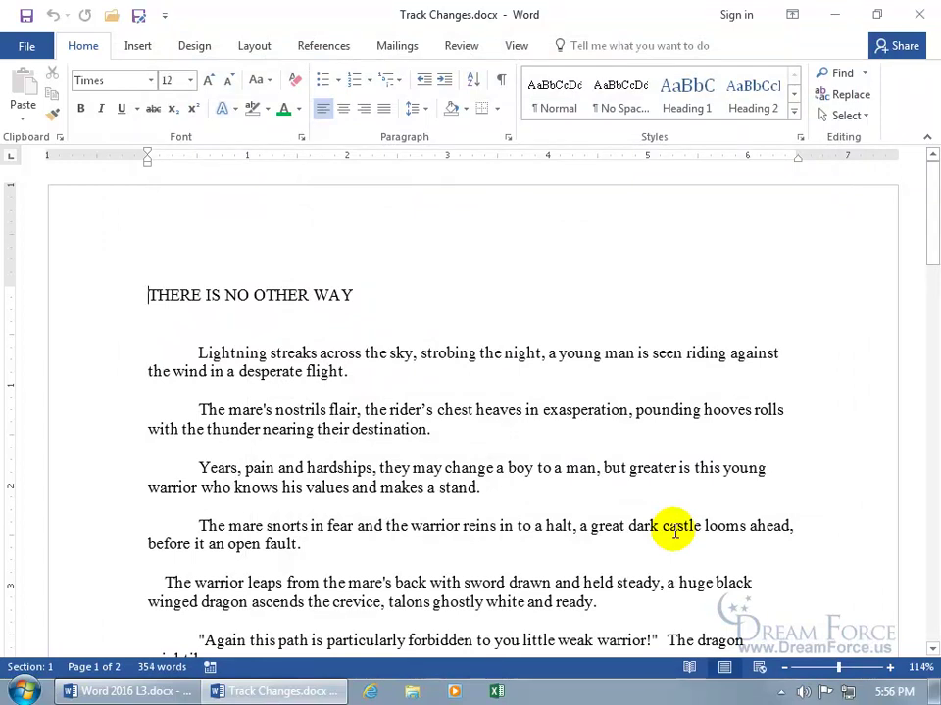
# Turn on Track Changes from the Review tab and put the cursor before 'night'.
pyautogui.click(465, 46)
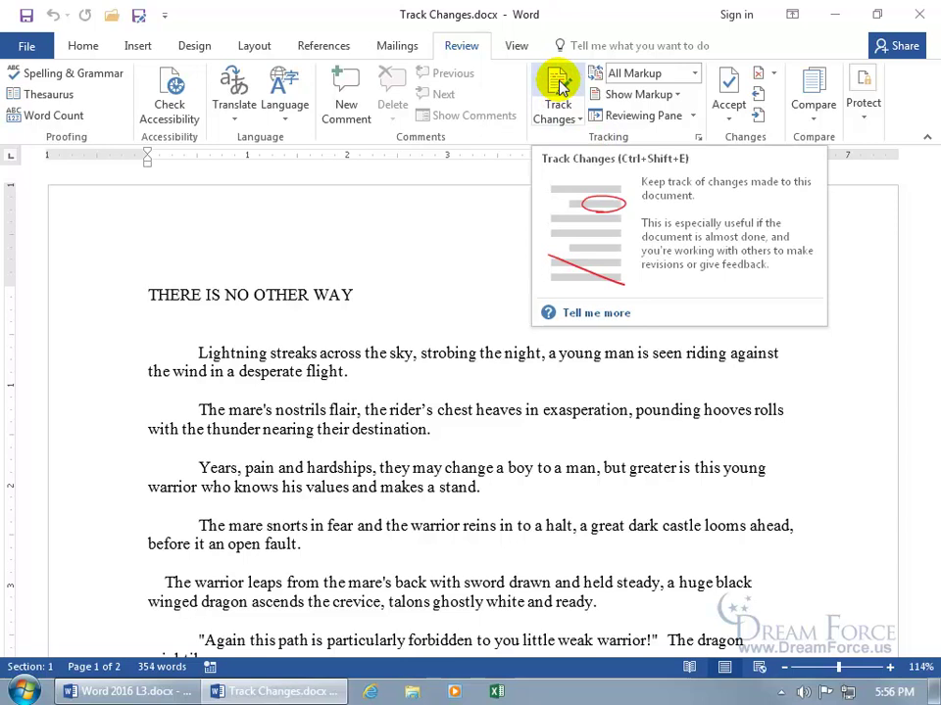
pyautogui.click(558, 119)
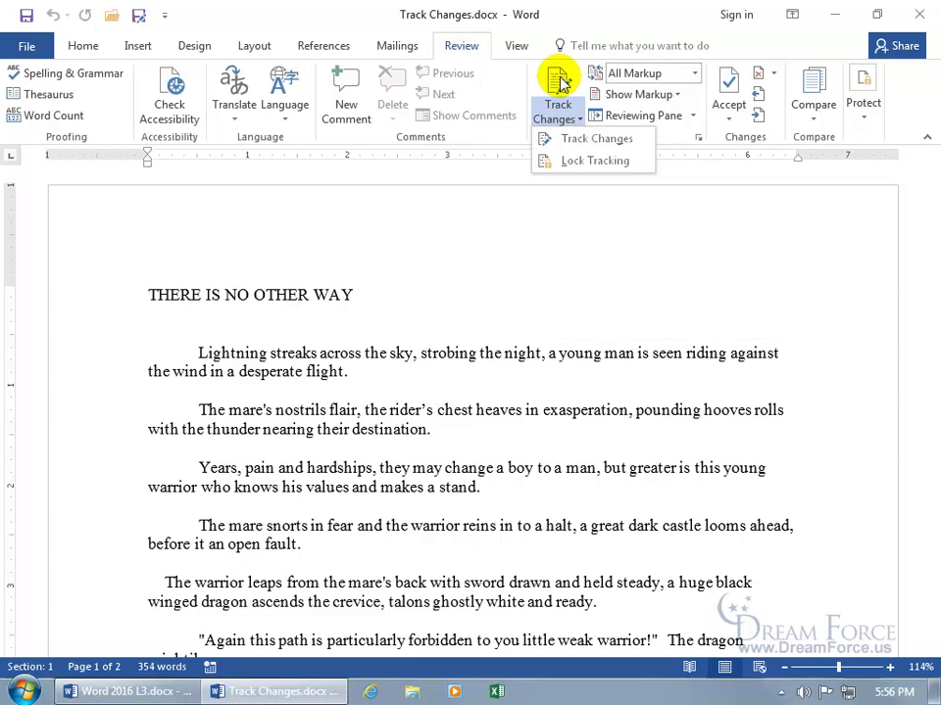
pyautogui.click(571, 141)
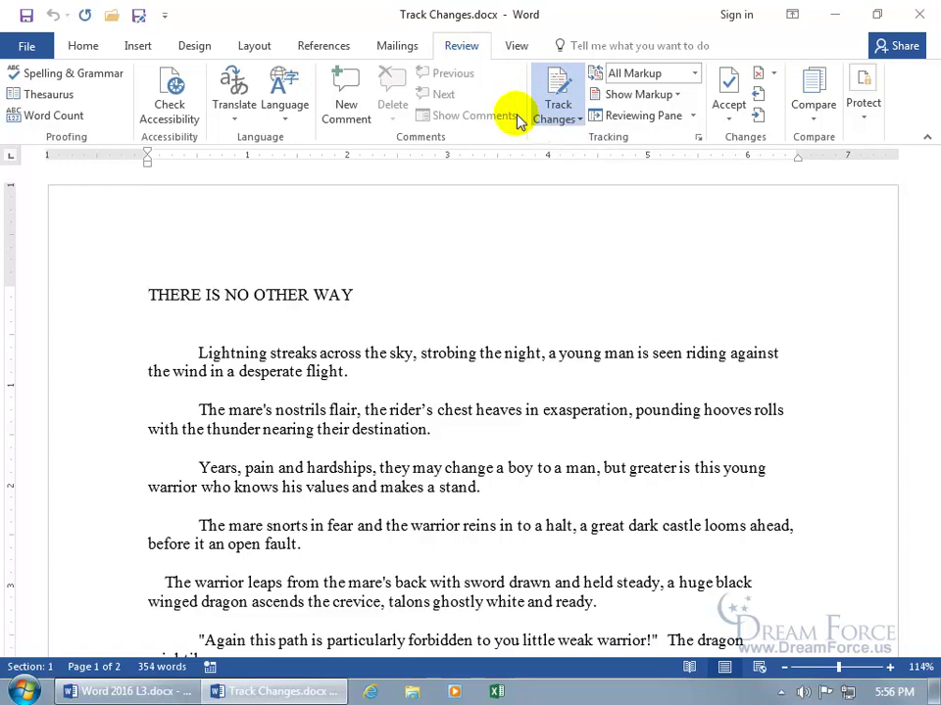
pyautogui.click(504, 356)
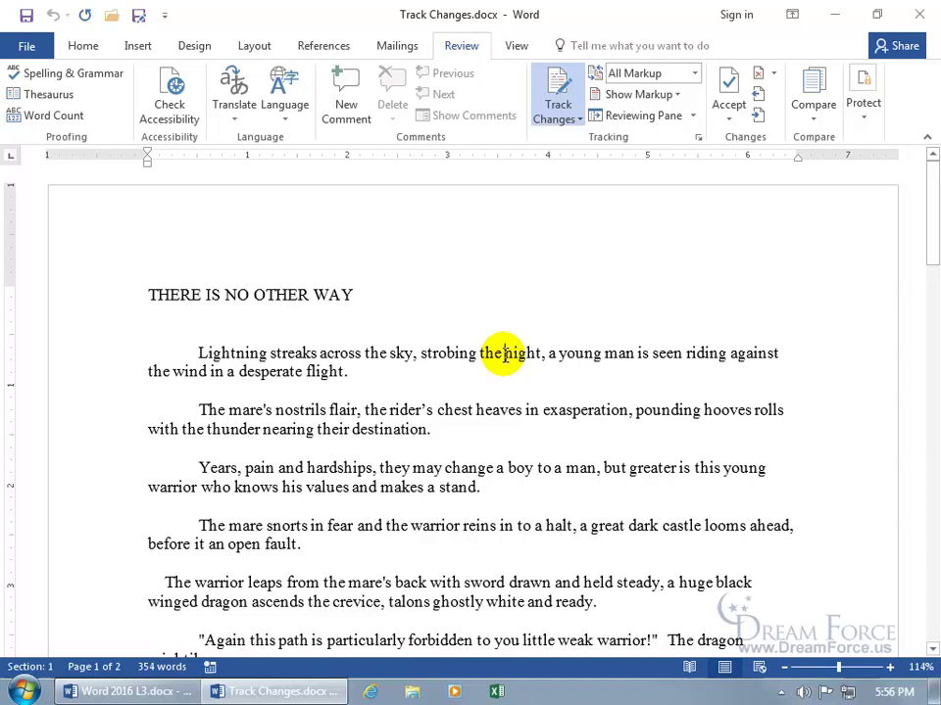
# Insert 'start typing in some text' before 'night' and replace 'heaves' with 'oxplodes'.
pyautogui.write('start typing in some text')
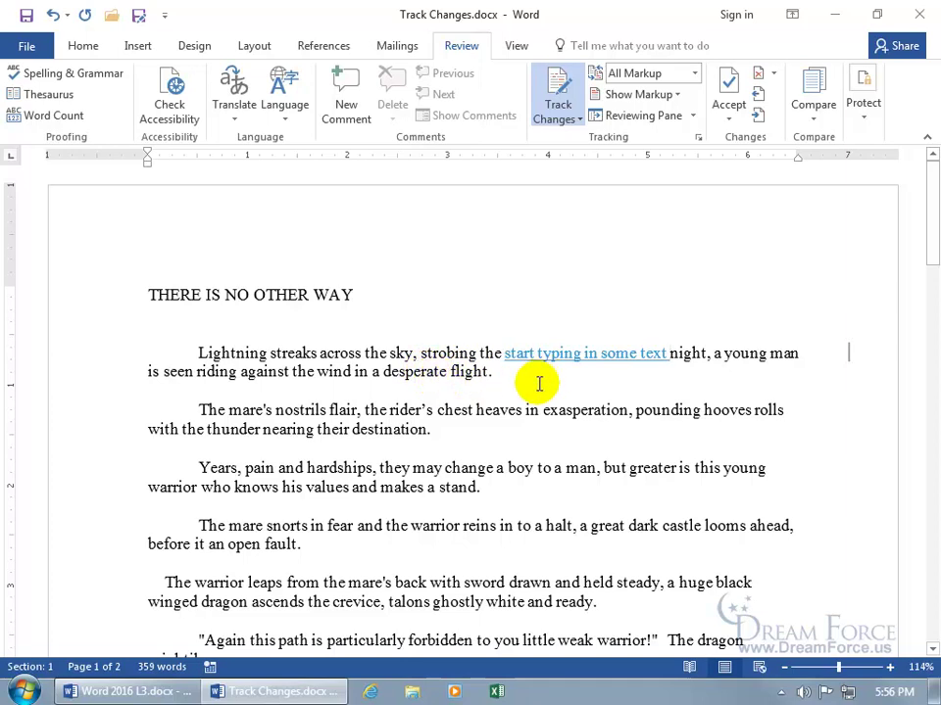
pyautogui.click(499, 411)
pyautogui.doubleClick(500, 411)
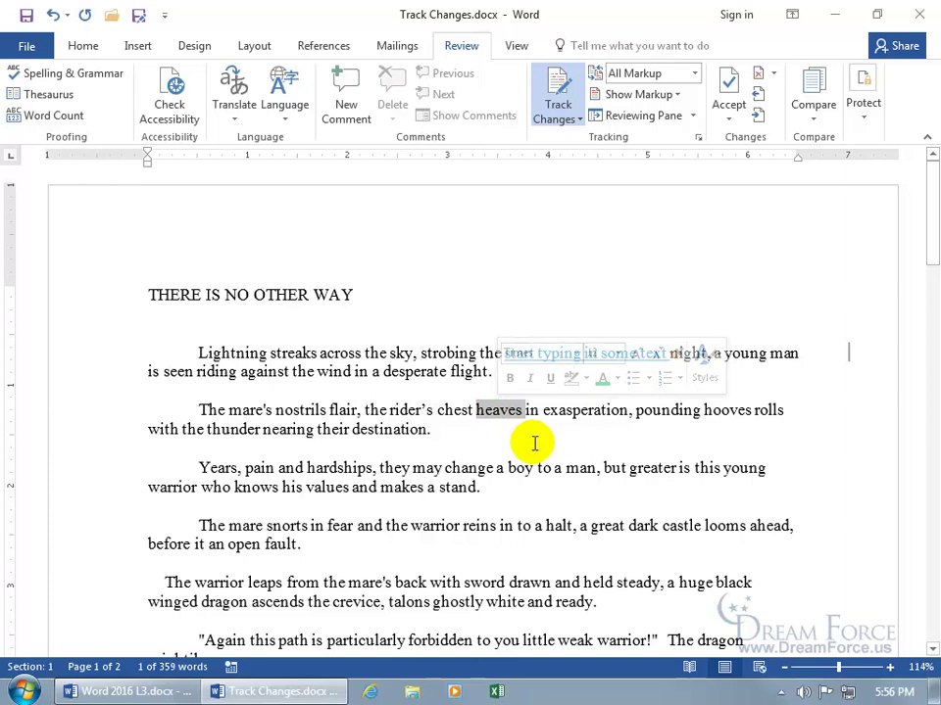
pyautogui.press('Delete')
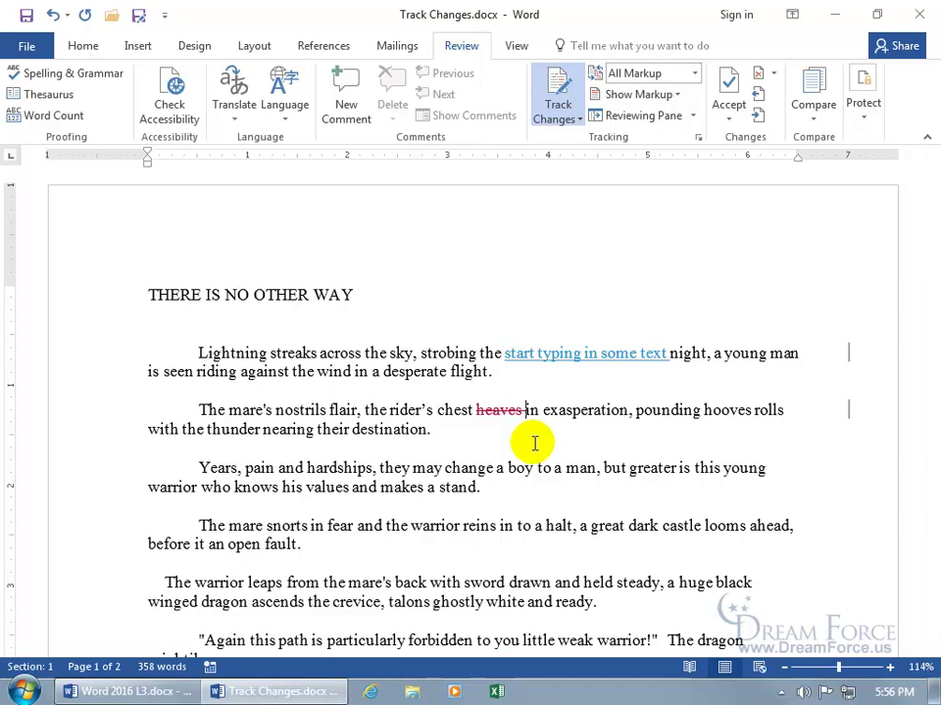
pyautogui.write('oxplodes')
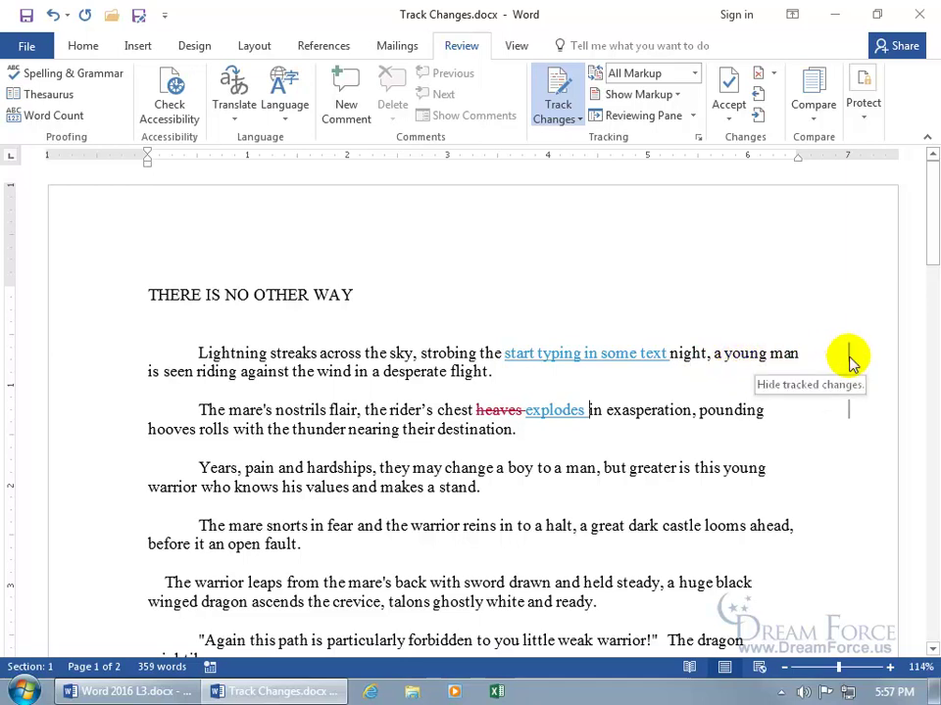
pyautogui.click(848, 359)
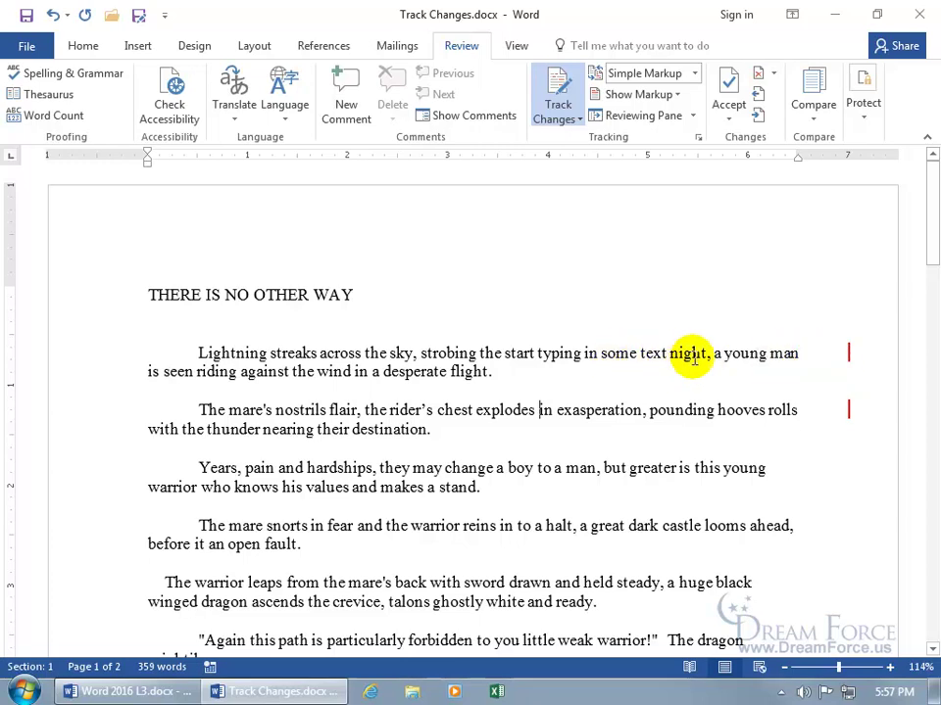
pyautogui.click(848, 357)
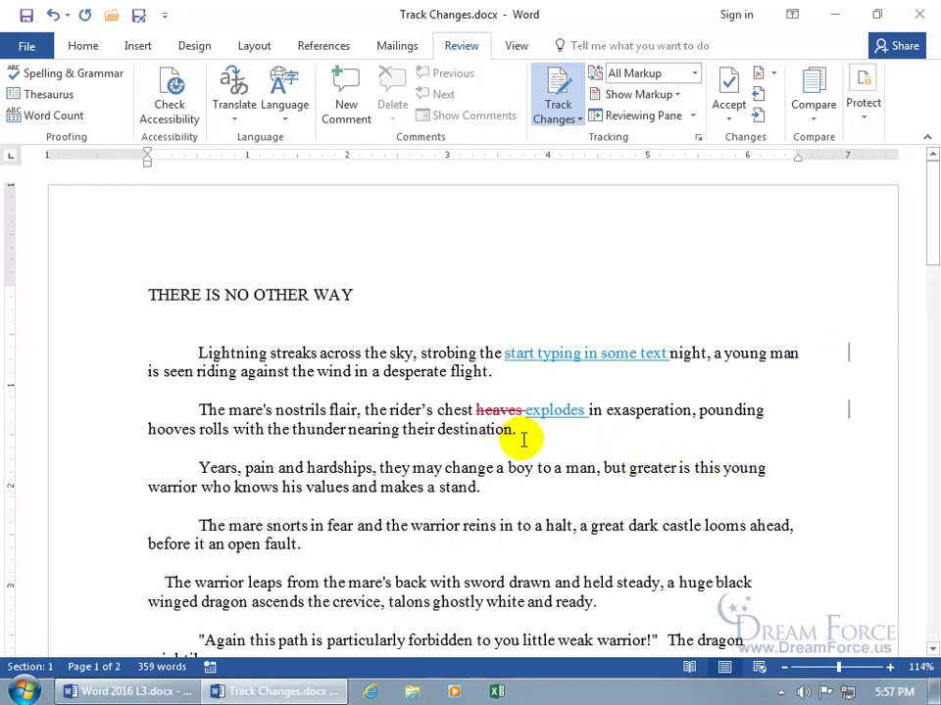
pyautogui.click(848, 416)
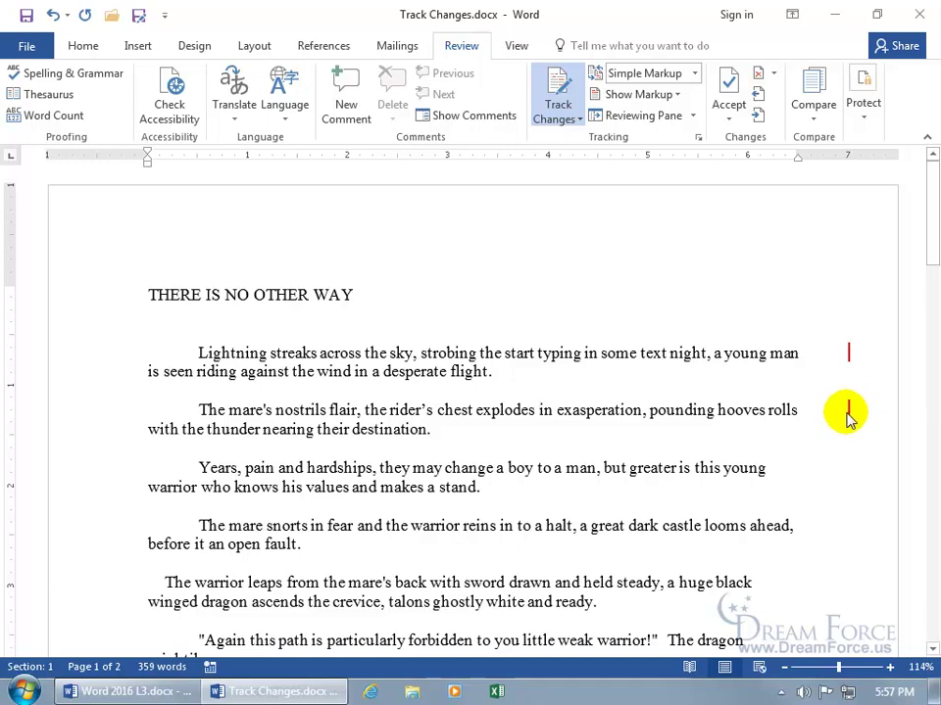
pyautogui.click(850, 412)
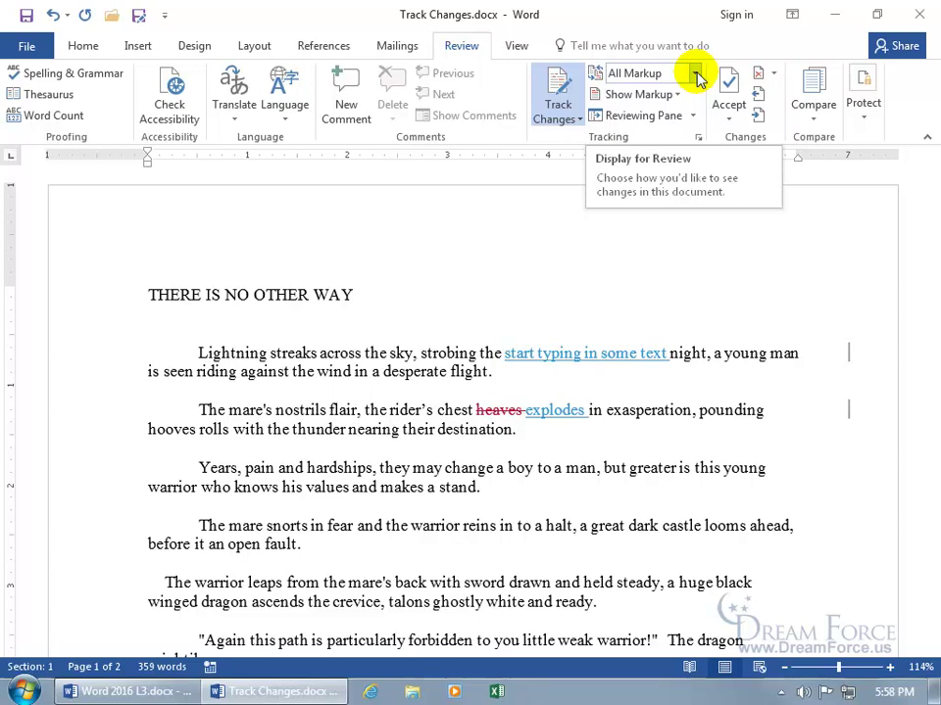
# Toggle the review display between Simple Markup and All Markup, ending on Simple Markup.
pyautogui.click(848, 363)
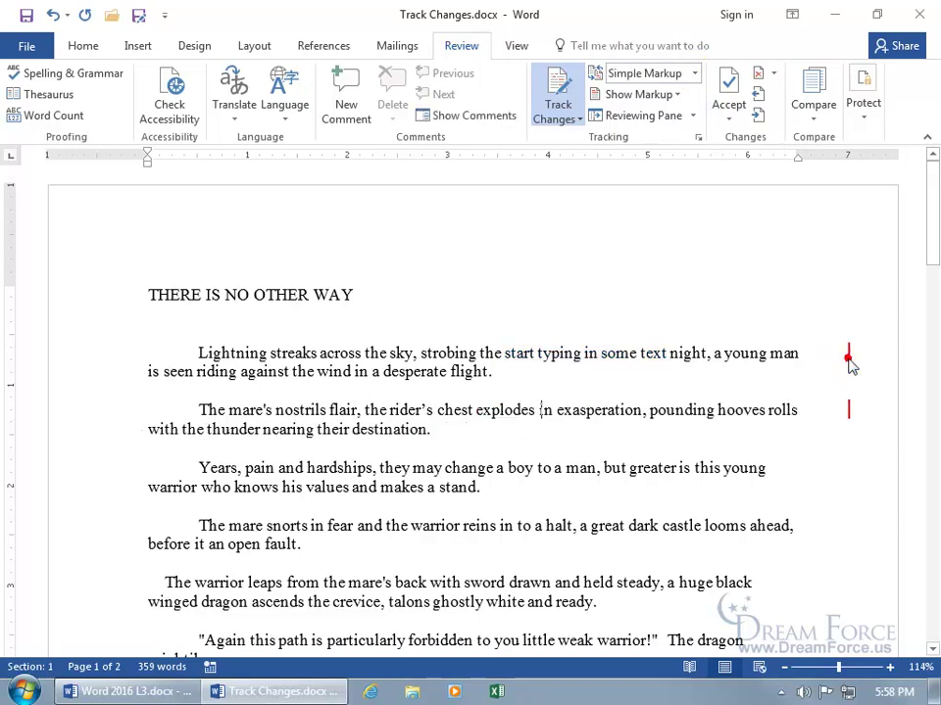
pyautogui.click(694, 74)
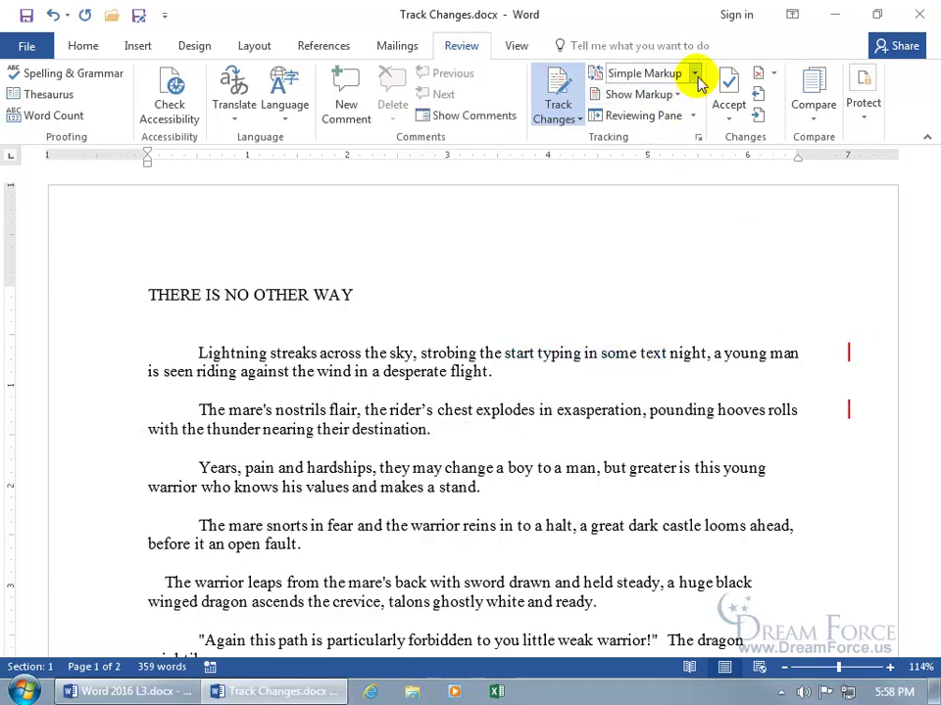
pyautogui.click(674, 111)
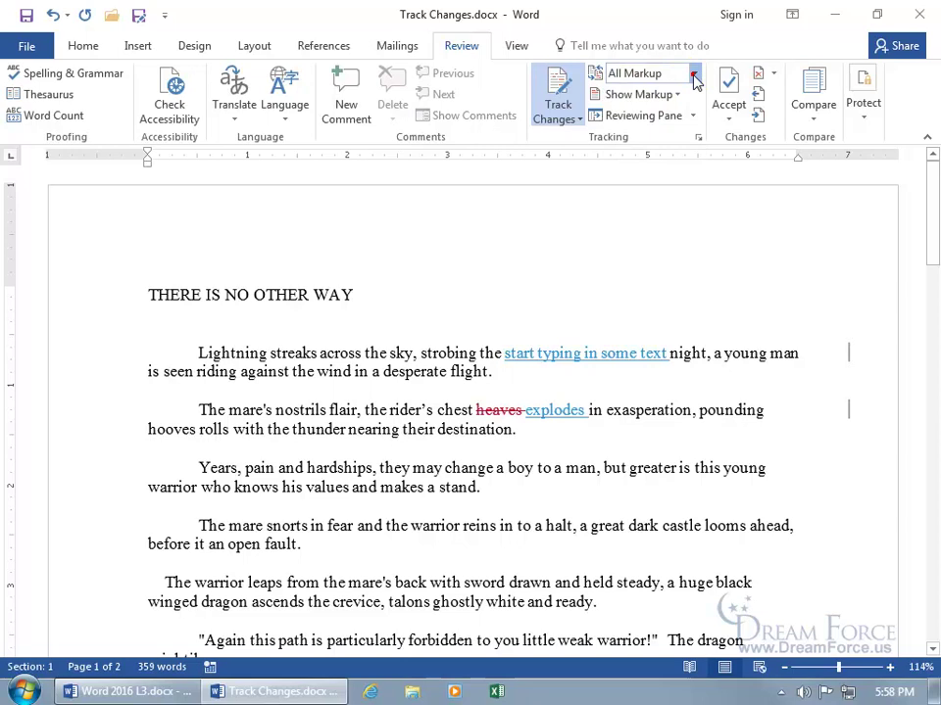
pyautogui.click(695, 75)
pyautogui.click(674, 93)
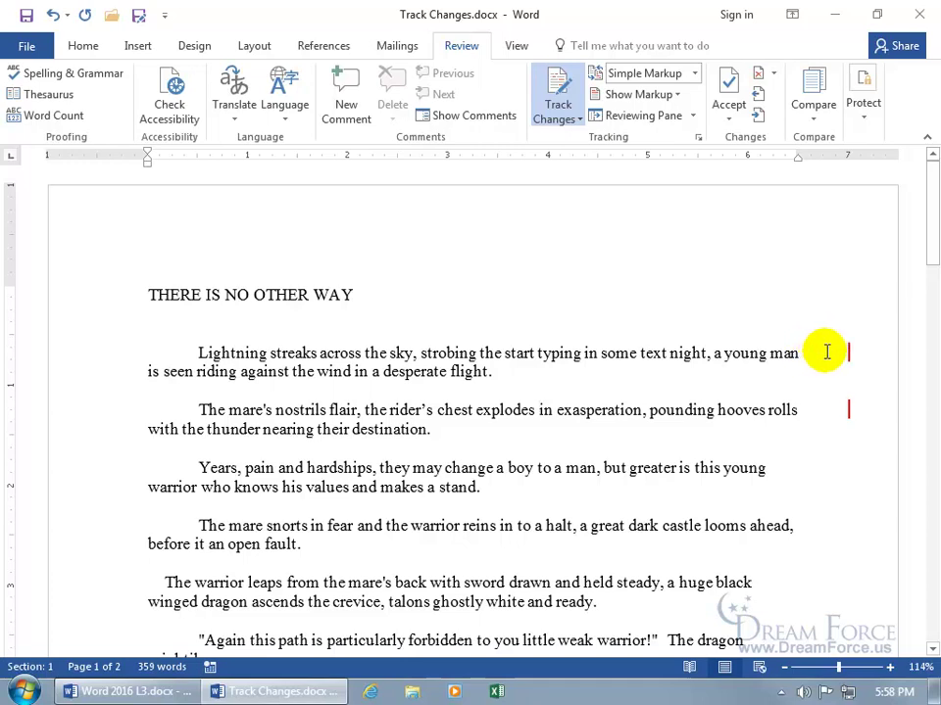
pyautogui.click(697, 74)
# Preview the No Markup and Original views, then return to All Markup.
pyautogui.click(670, 126)
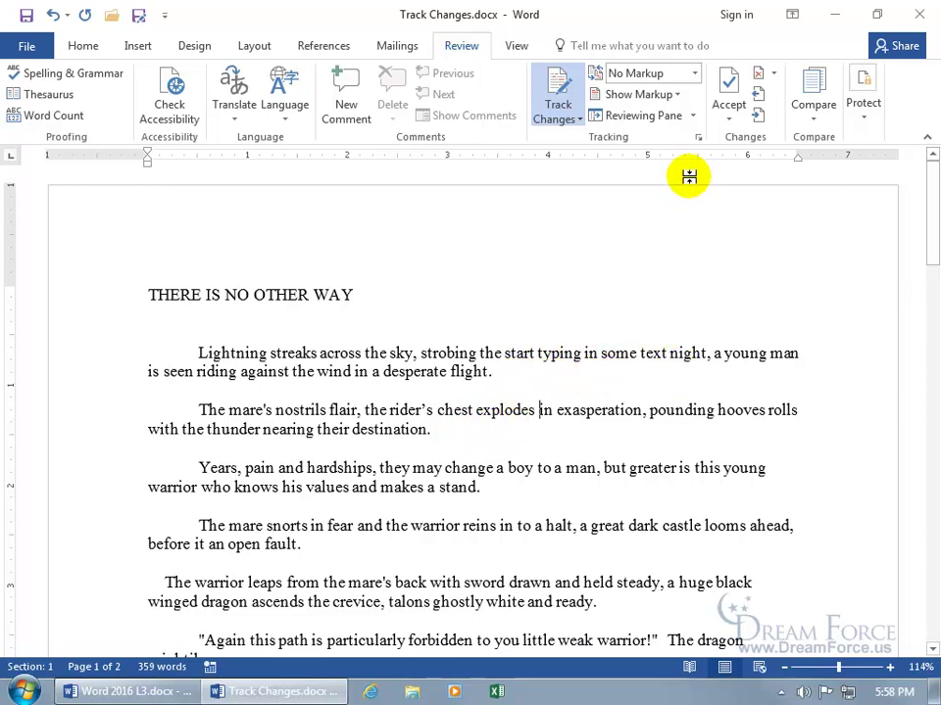
pyautogui.click(695, 74)
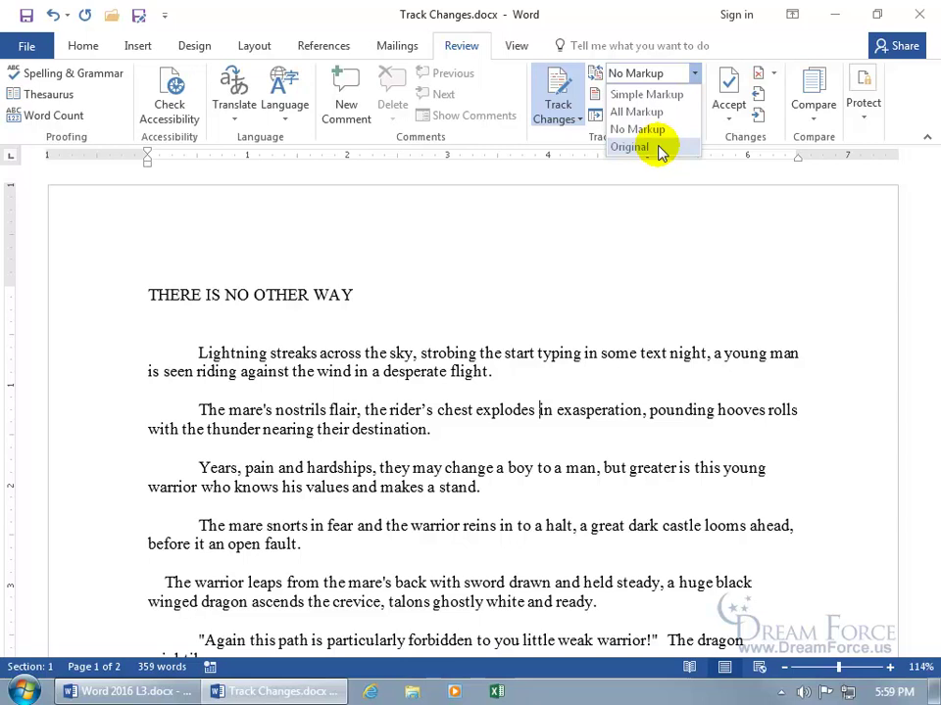
pyautogui.click(660, 149)
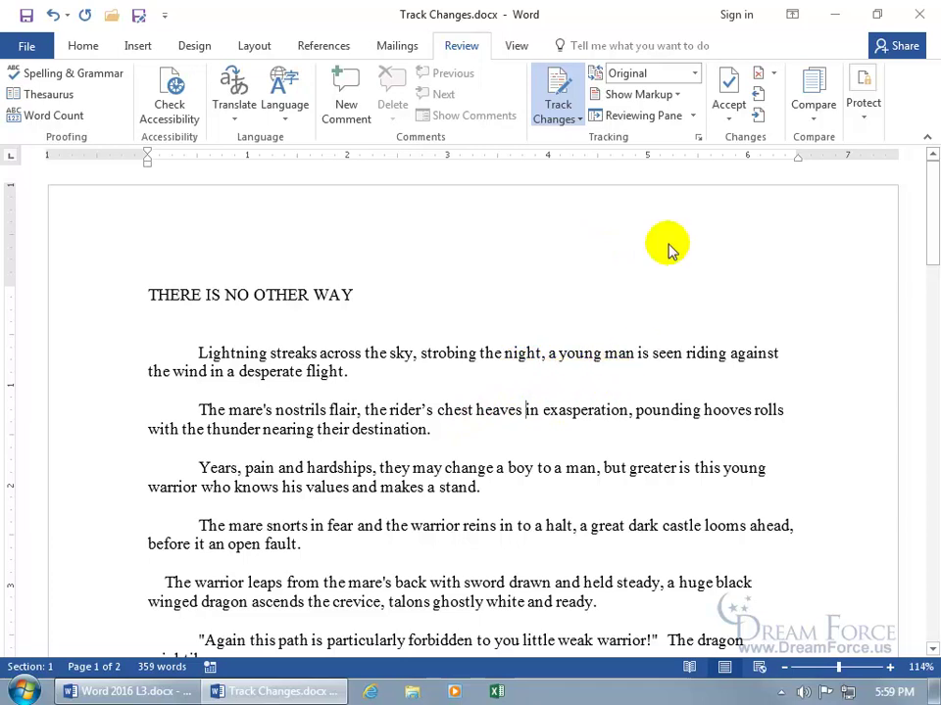
pyautogui.click(695, 75)
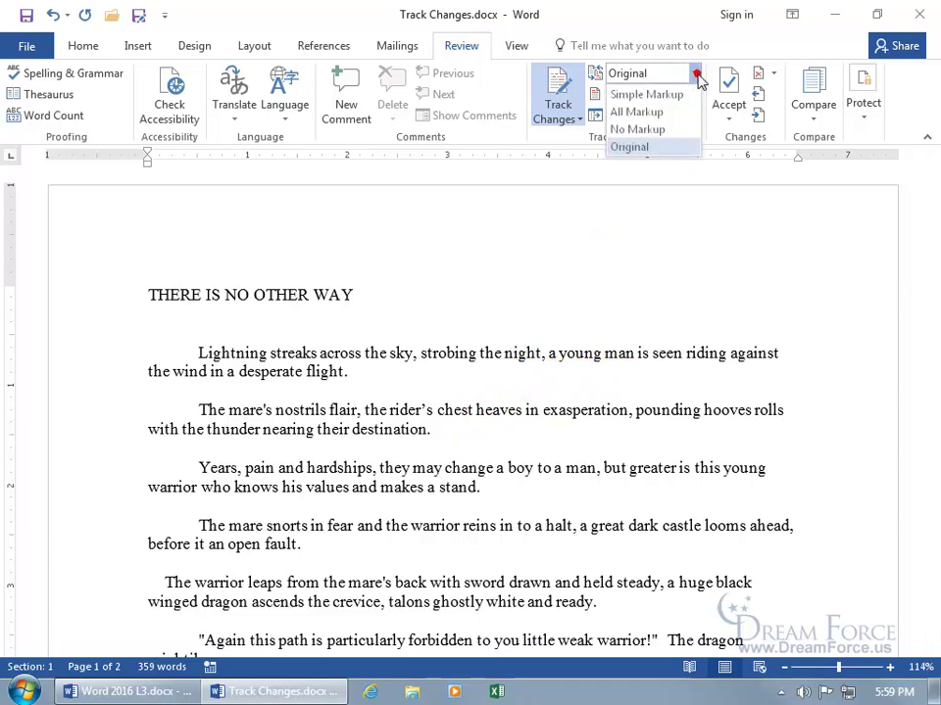
pyautogui.click(664, 112)
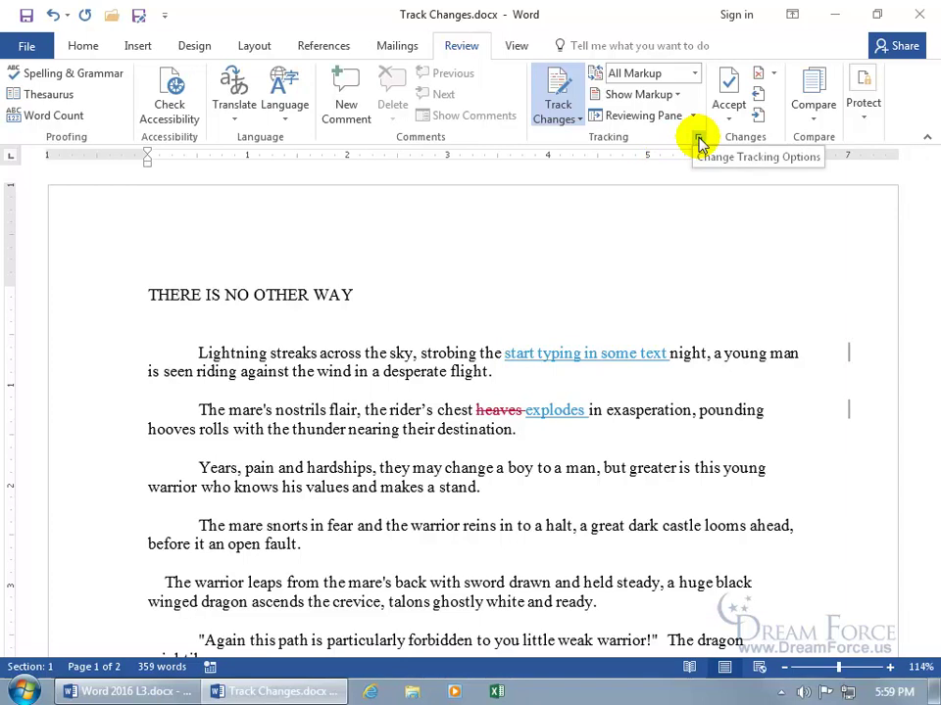
# Open the Track Changes Options dialog from the Tracking group launcher.
pyautogui.click(698, 143)
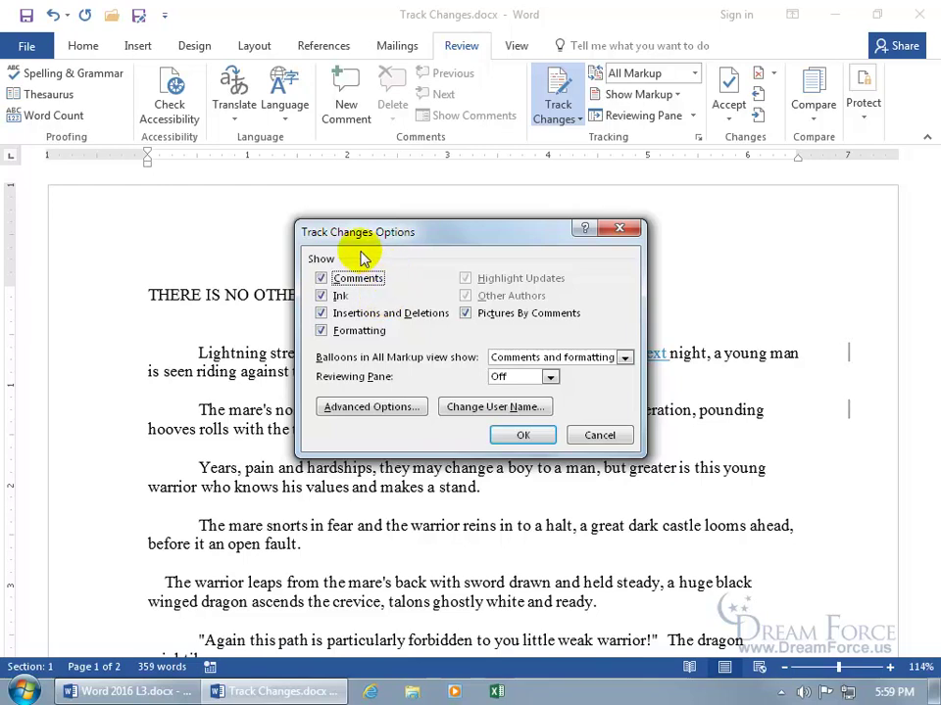
pyautogui.click(387, 409)
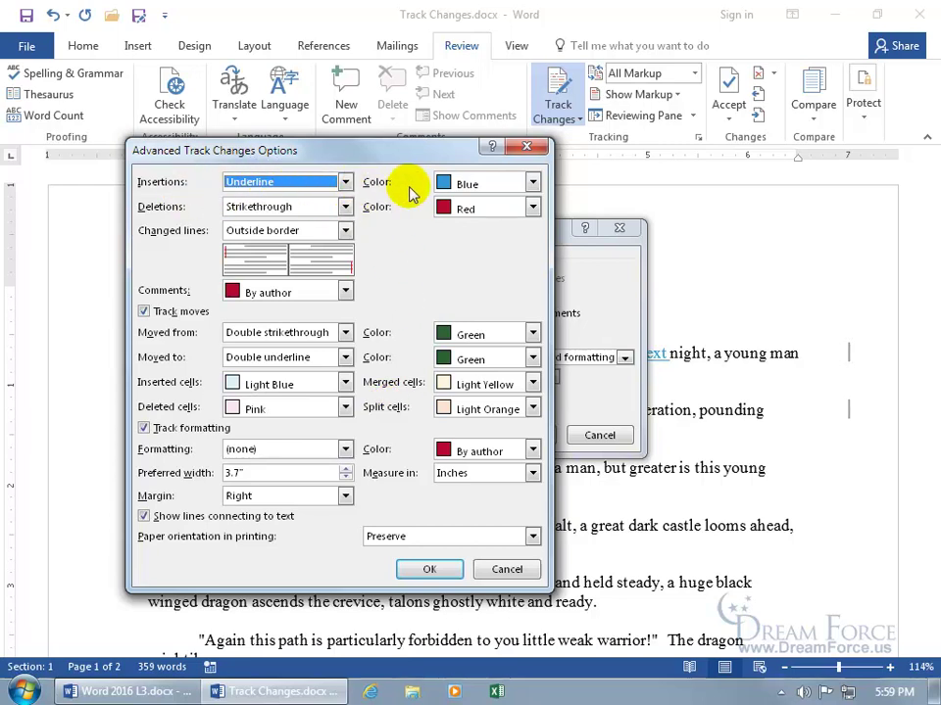
pyautogui.click(345, 182)
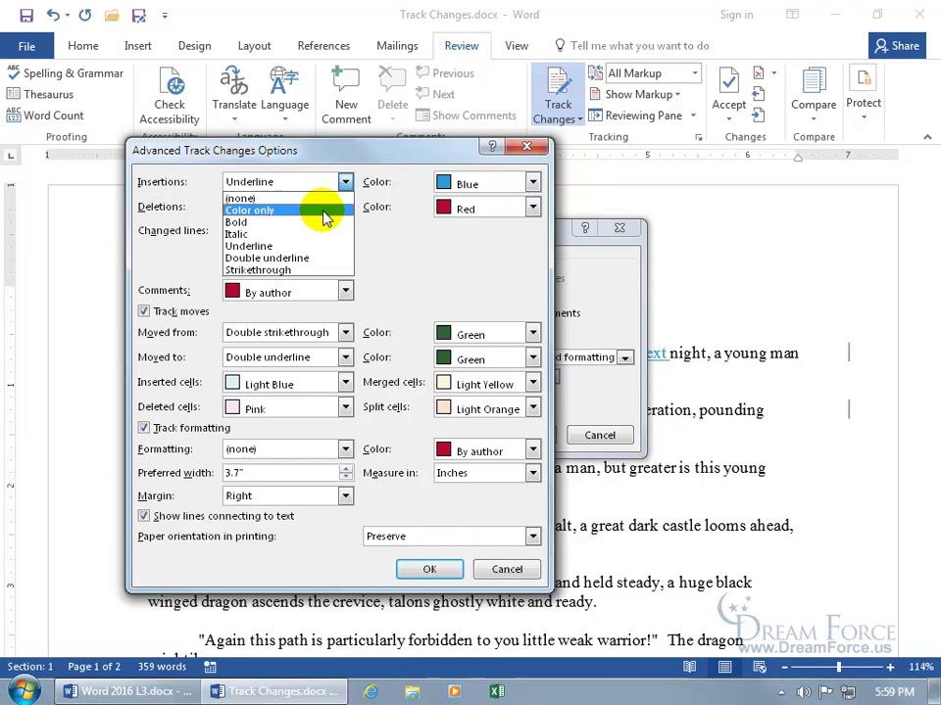
pyautogui.click(393, 186)
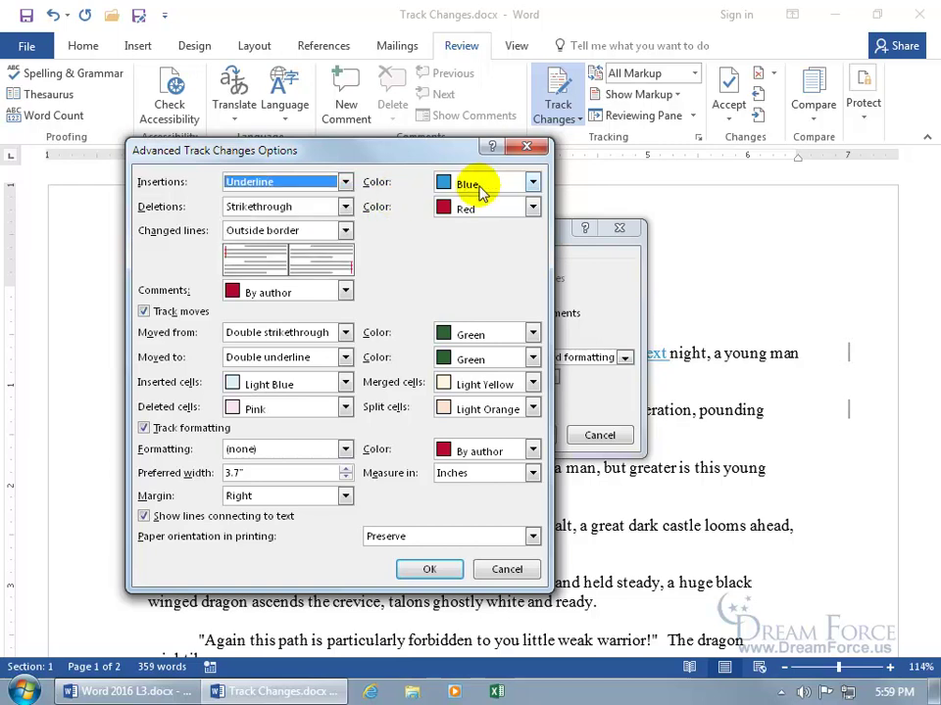
pyautogui.click(532, 182)
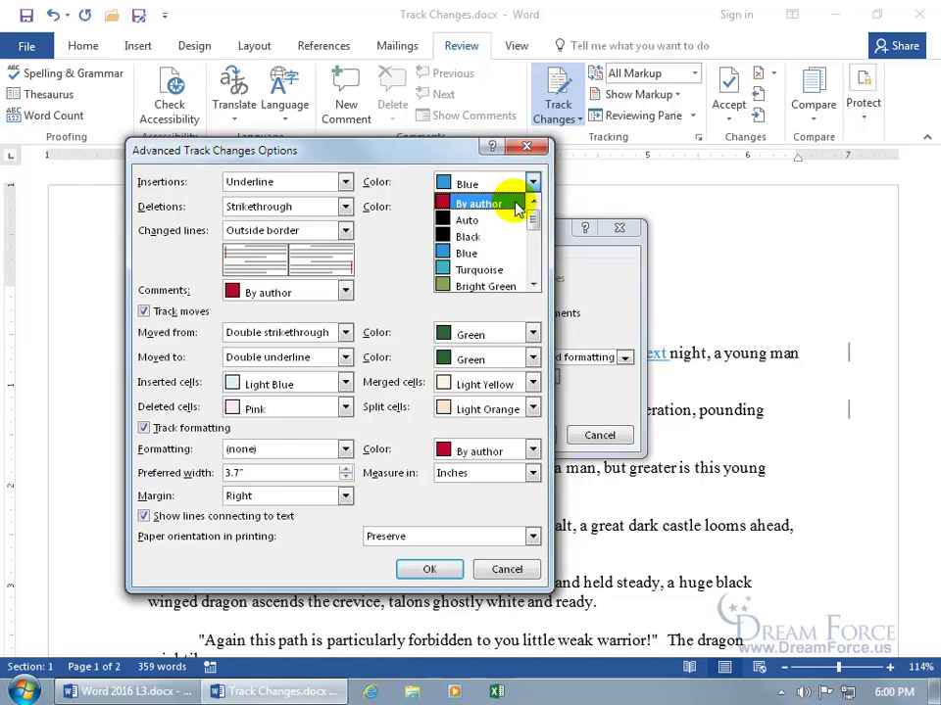
pyautogui.click(419, 196)
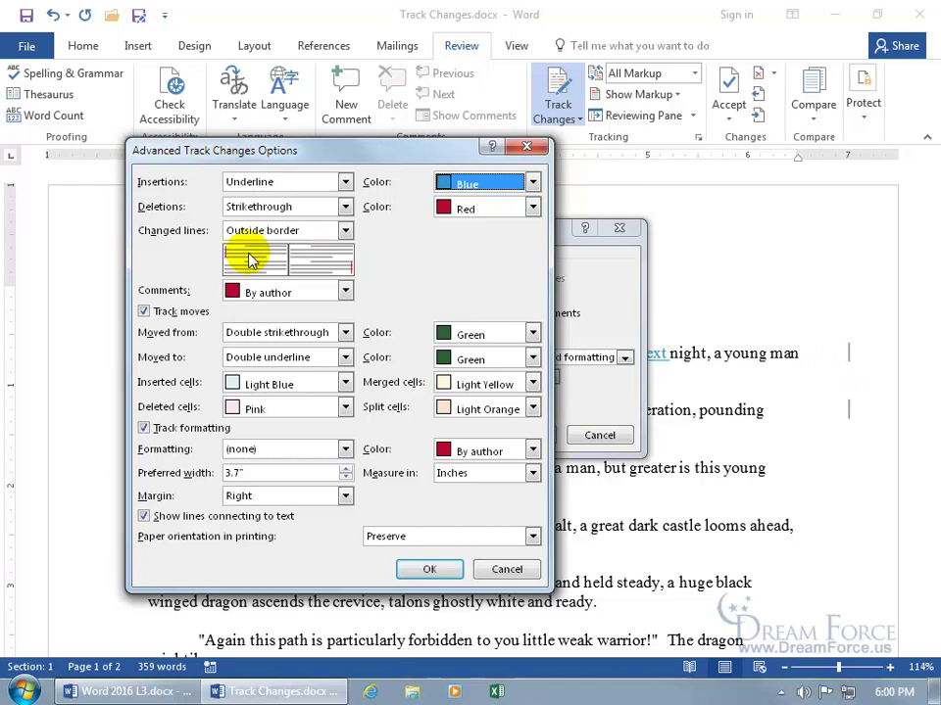
# Try Left border for changed lines, revert to Outside border, and cancel the advanced options.
pyautogui.click(345, 231)
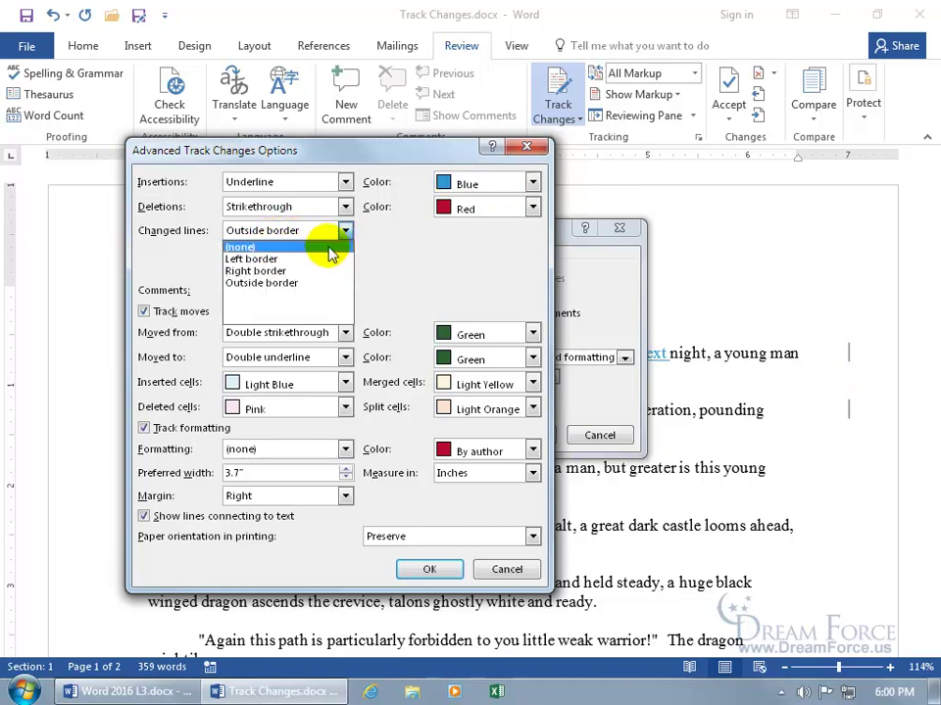
pyautogui.click(326, 259)
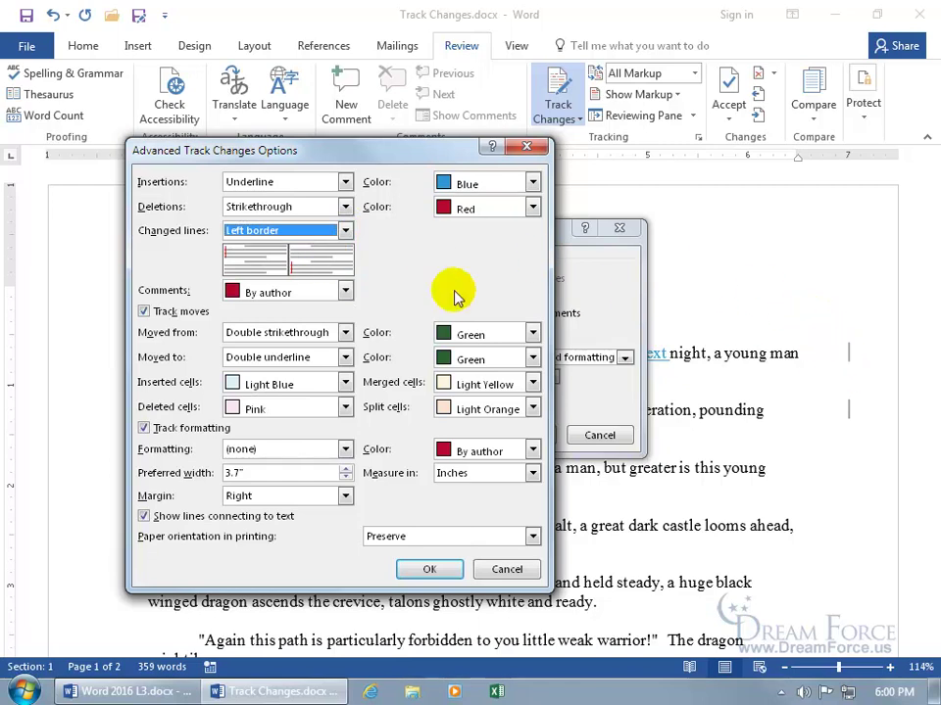
pyautogui.click(345, 232)
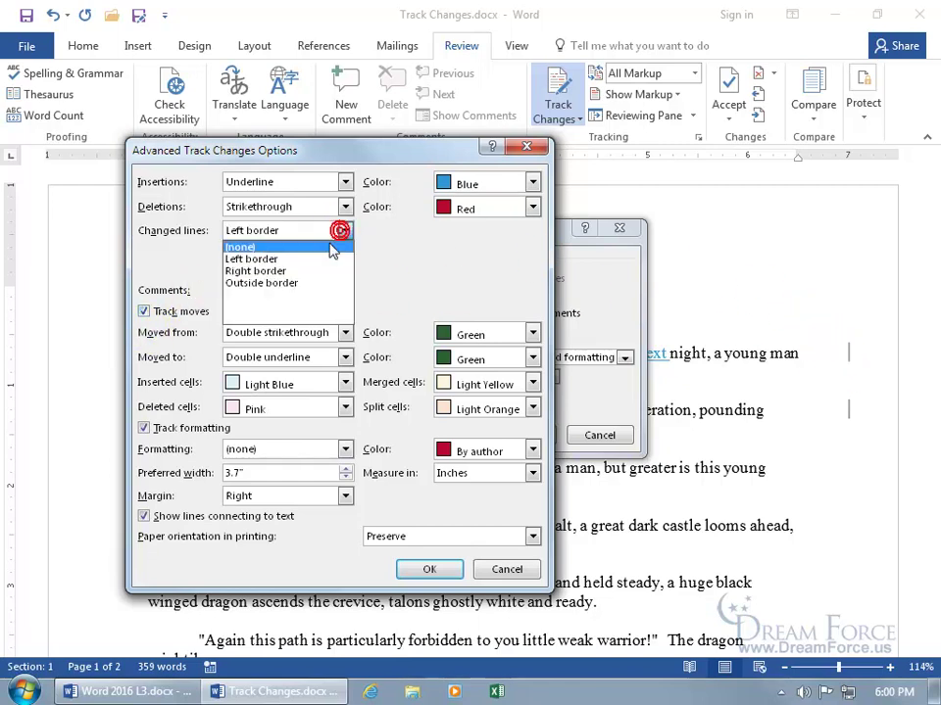
pyautogui.click(314, 282)
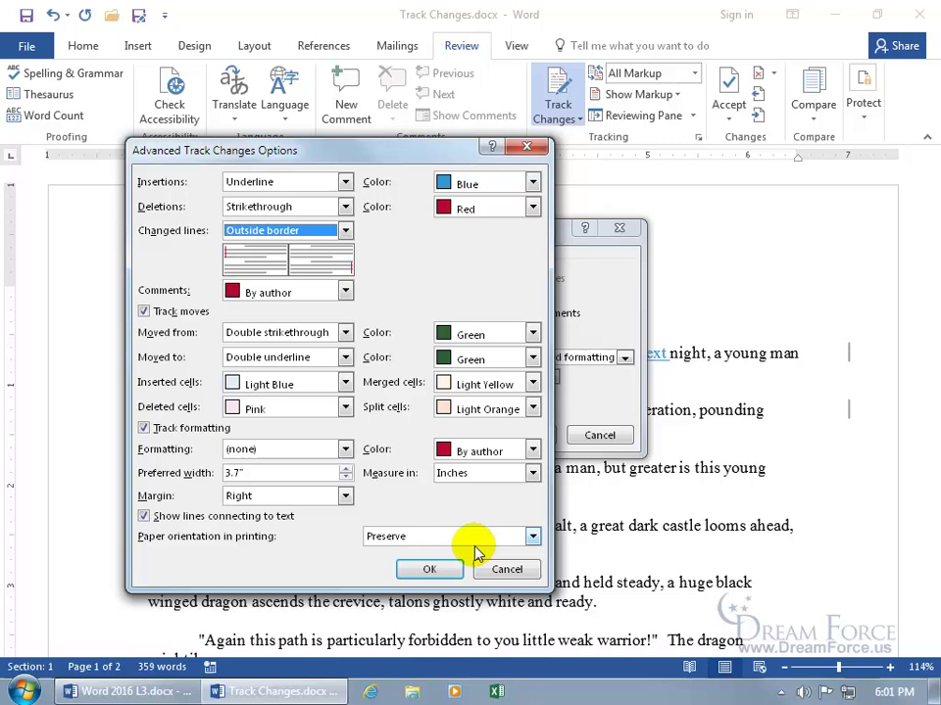
pyautogui.click(507, 570)
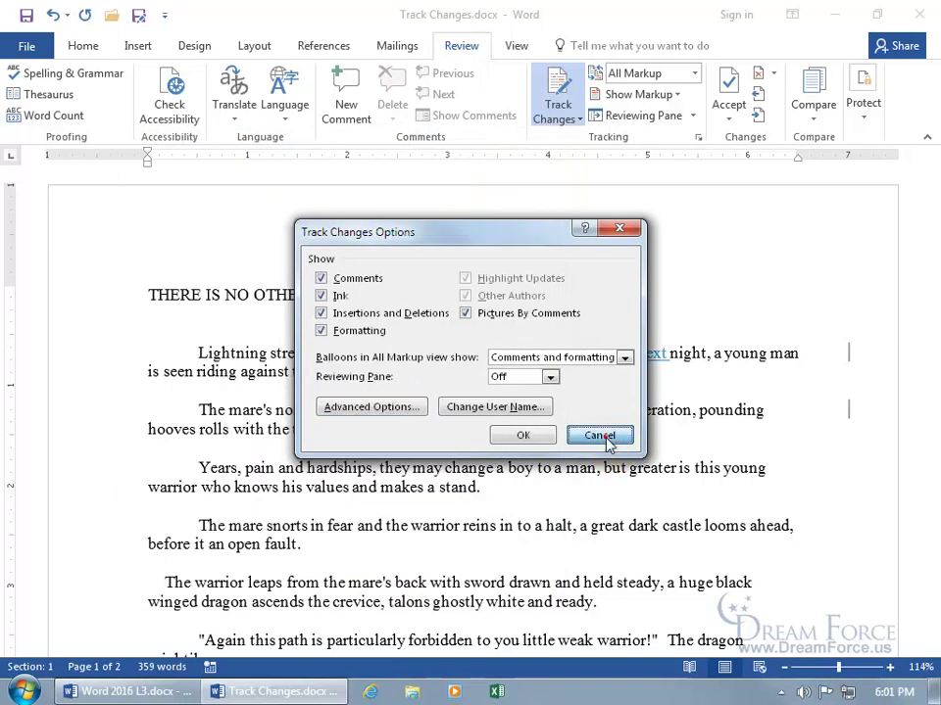
# Cancel the Track Changes Options dialog to return to the story.
pyautogui.click(600, 435)
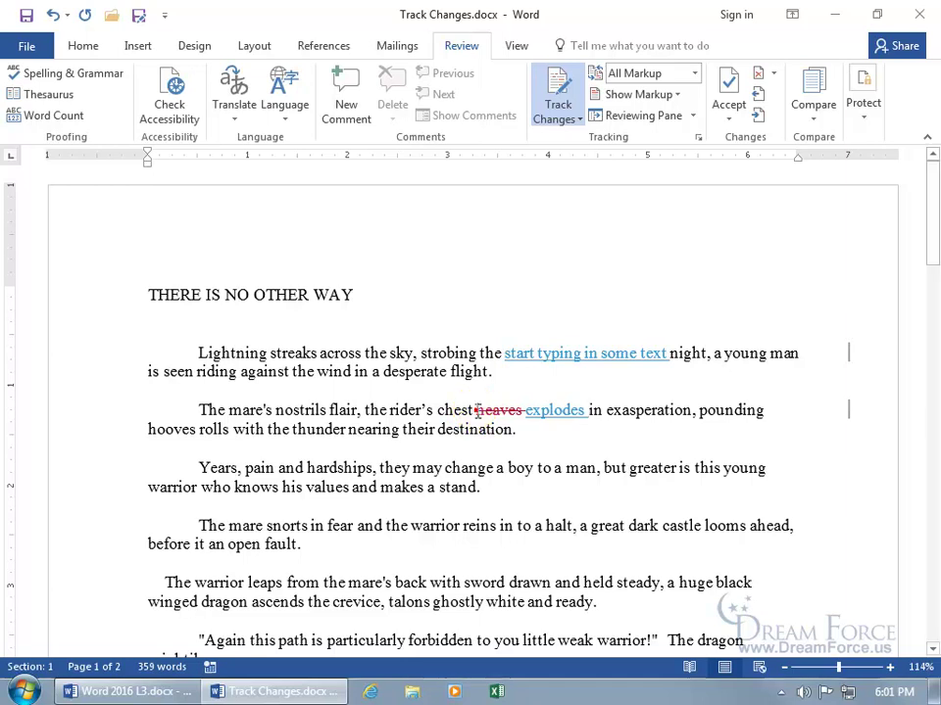
pyautogui.click(474, 410)
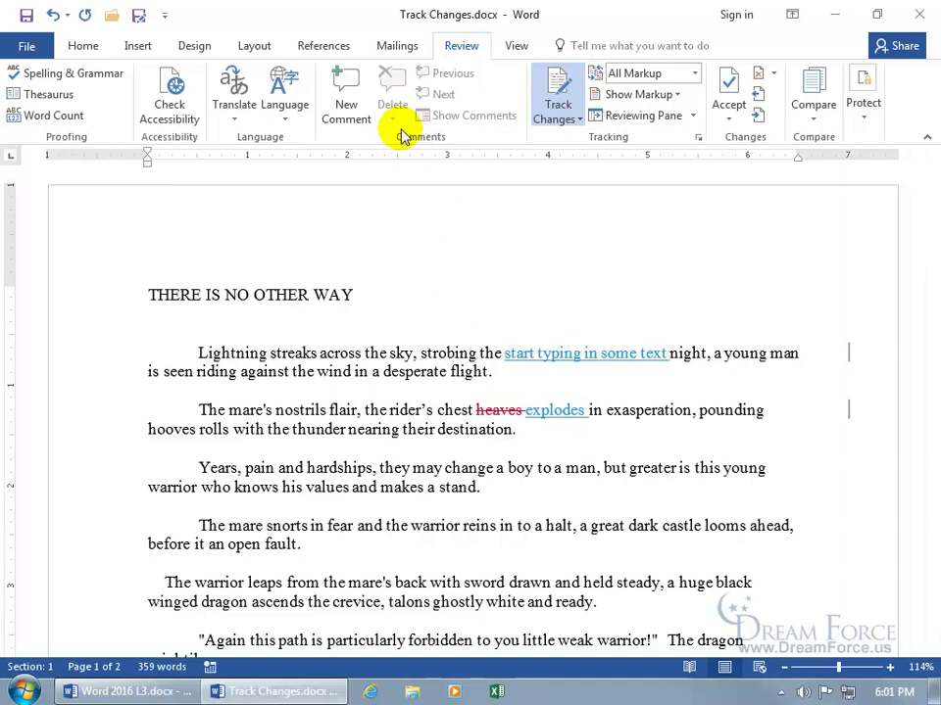
pyautogui.click(345, 88)
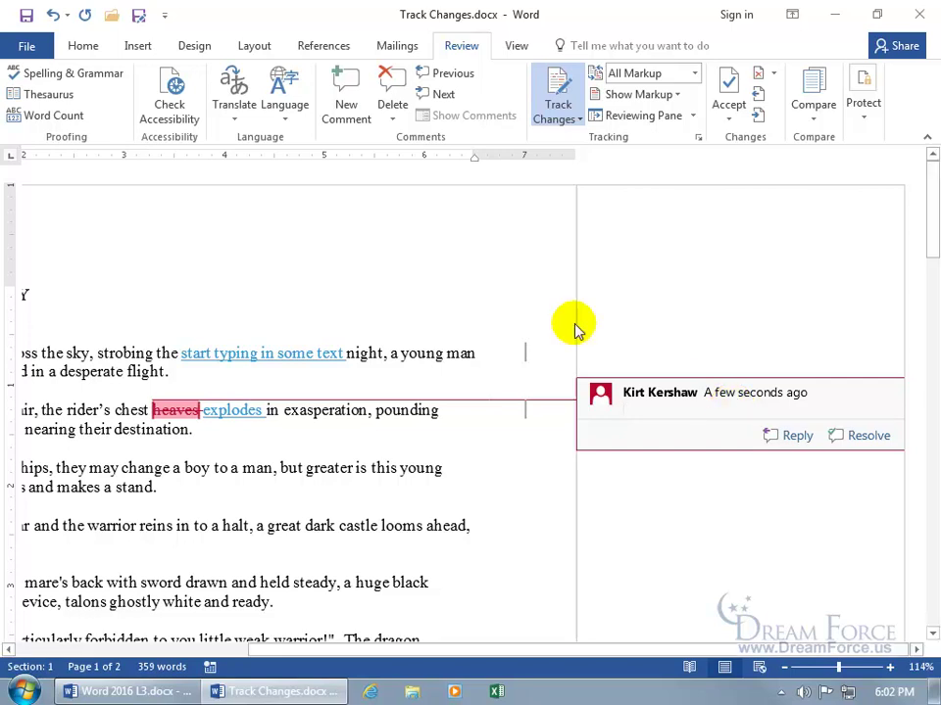
pyautogui.click(53, 17)
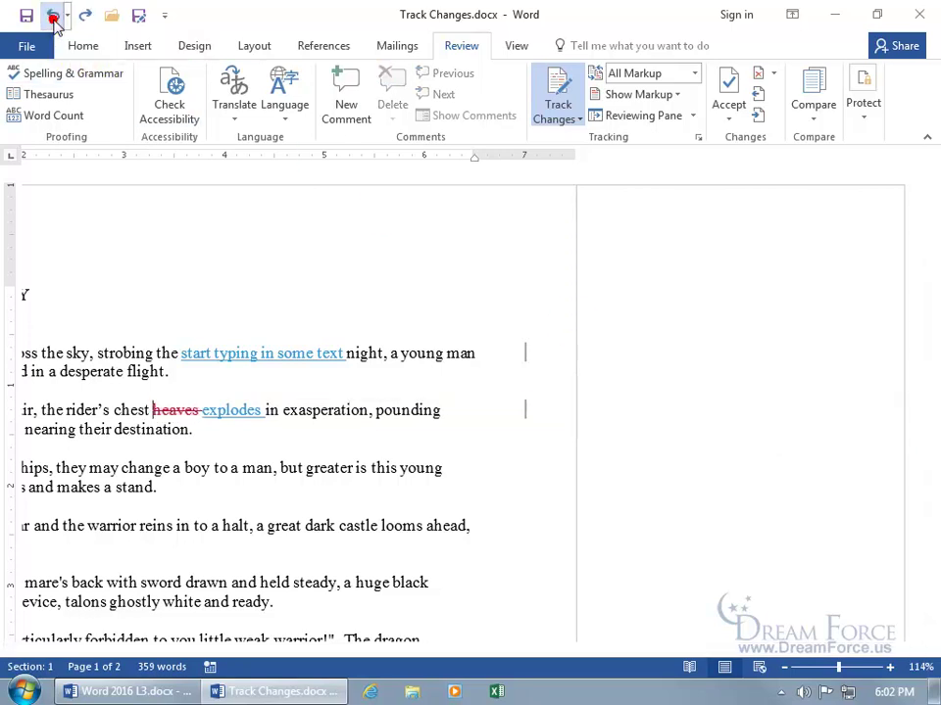
pyautogui.click(83, 17)
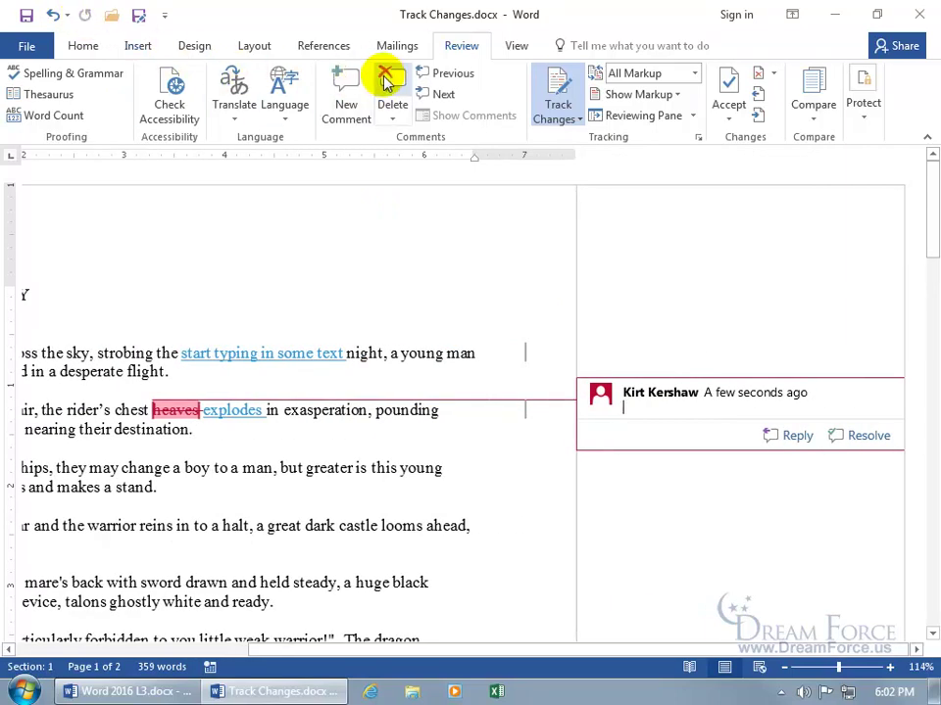
pyautogui.rightClick(693, 409)
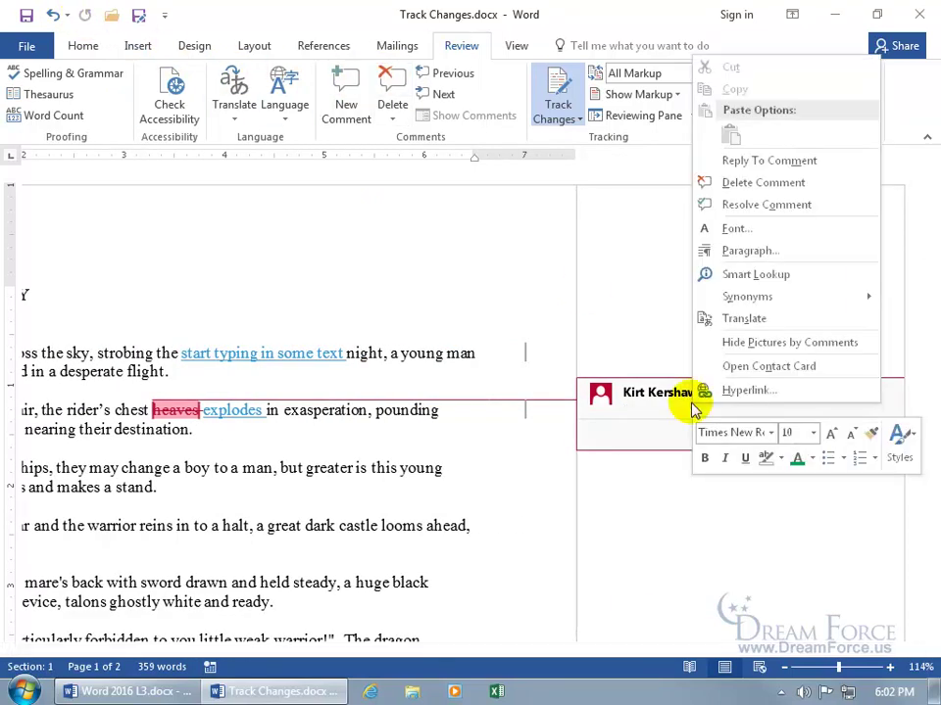
pyautogui.click(762, 193)
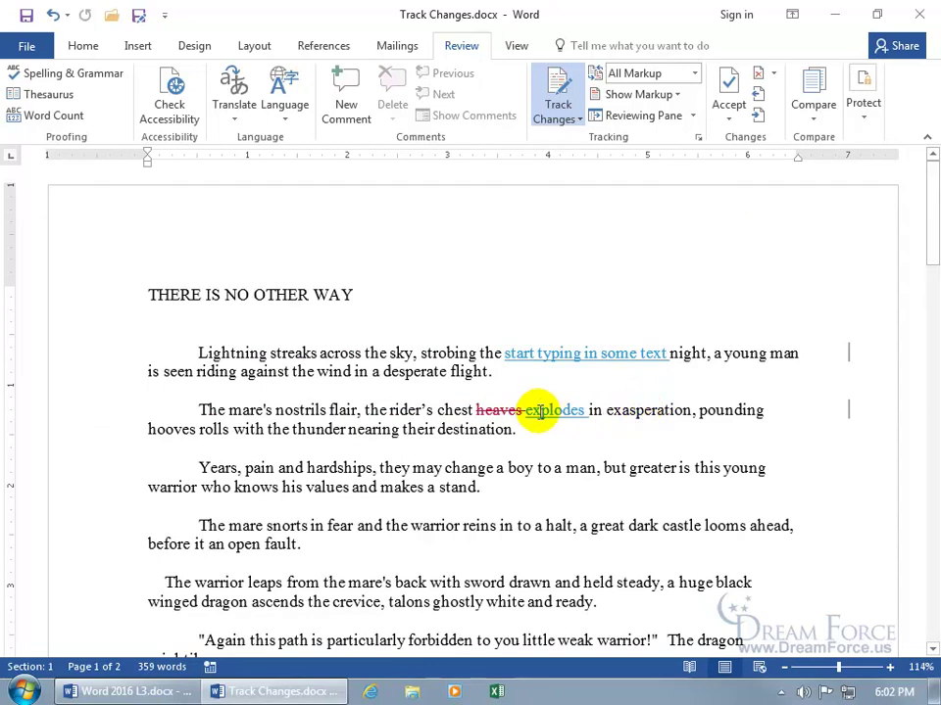
# Comment on the deleted 'heaves': 'I think explodes sounds more desperate than heaves :)'.
pyautogui.rightClick(493, 412)
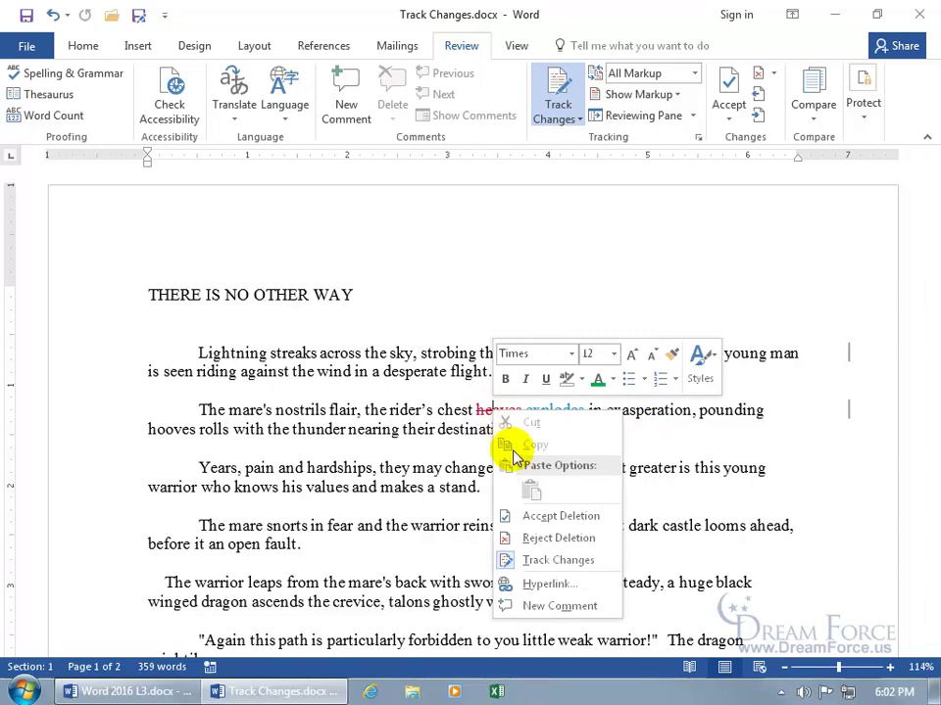
pyautogui.click(534, 610)
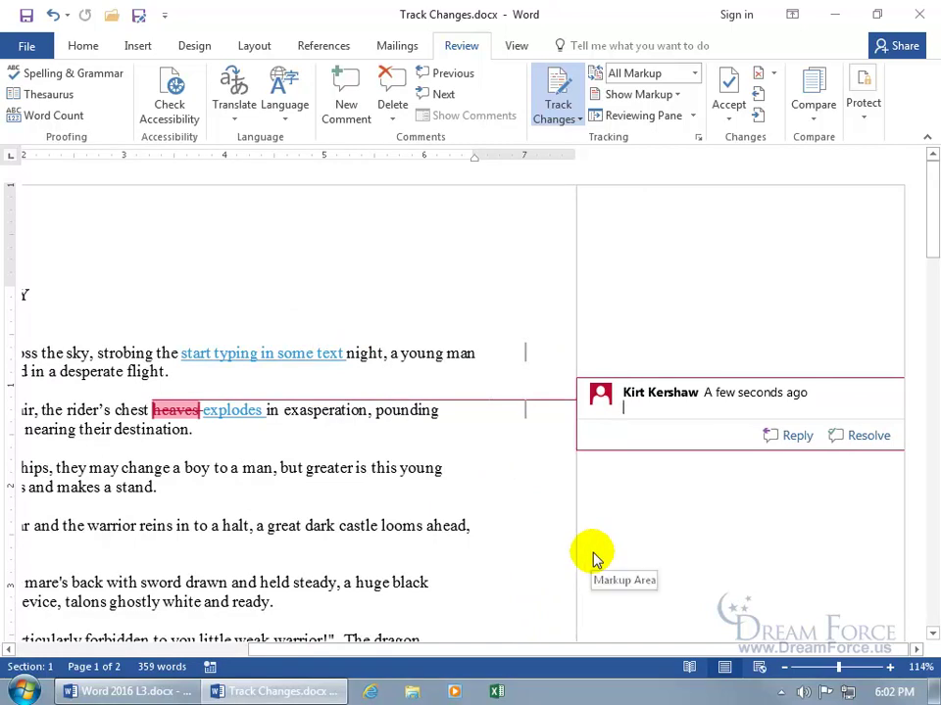
pyautogui.write('I thin')
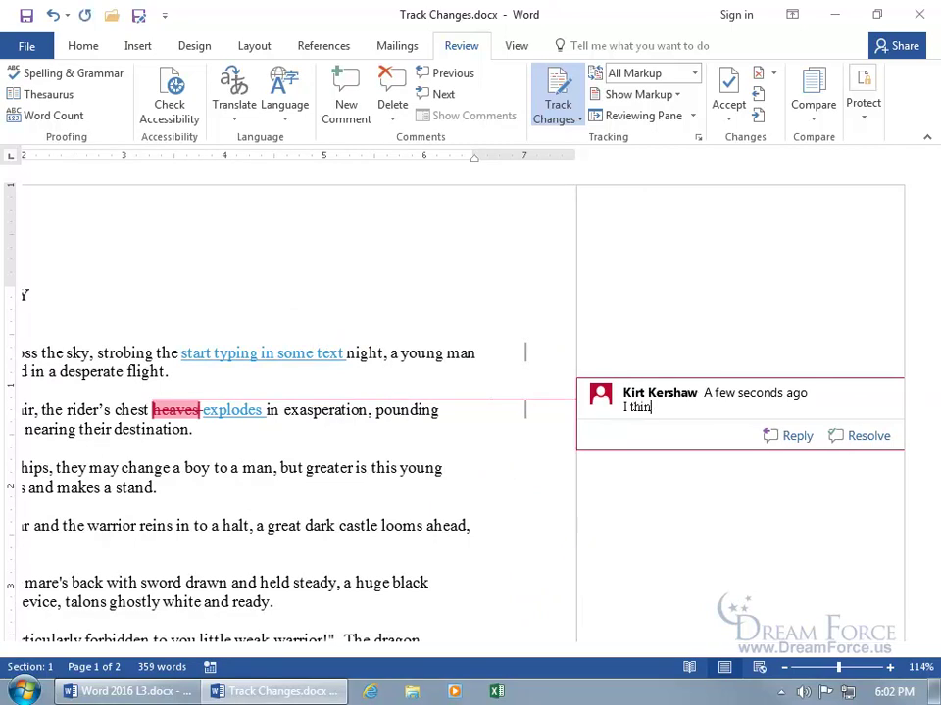
pyautogui.write('k explodes sounds more desperate than heaves :)')
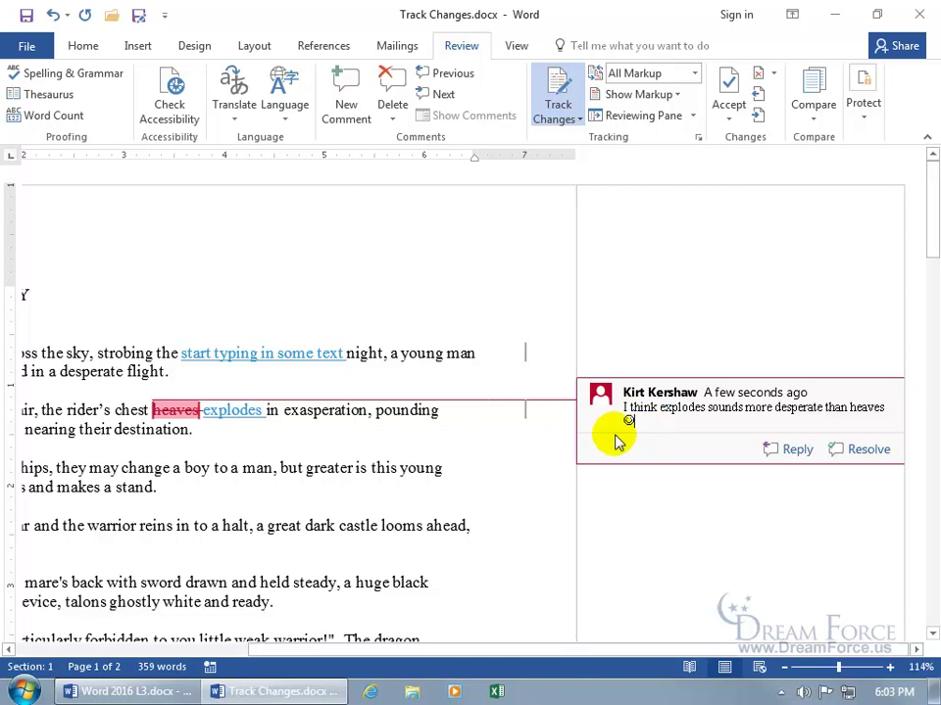
pyautogui.click(310, 423)
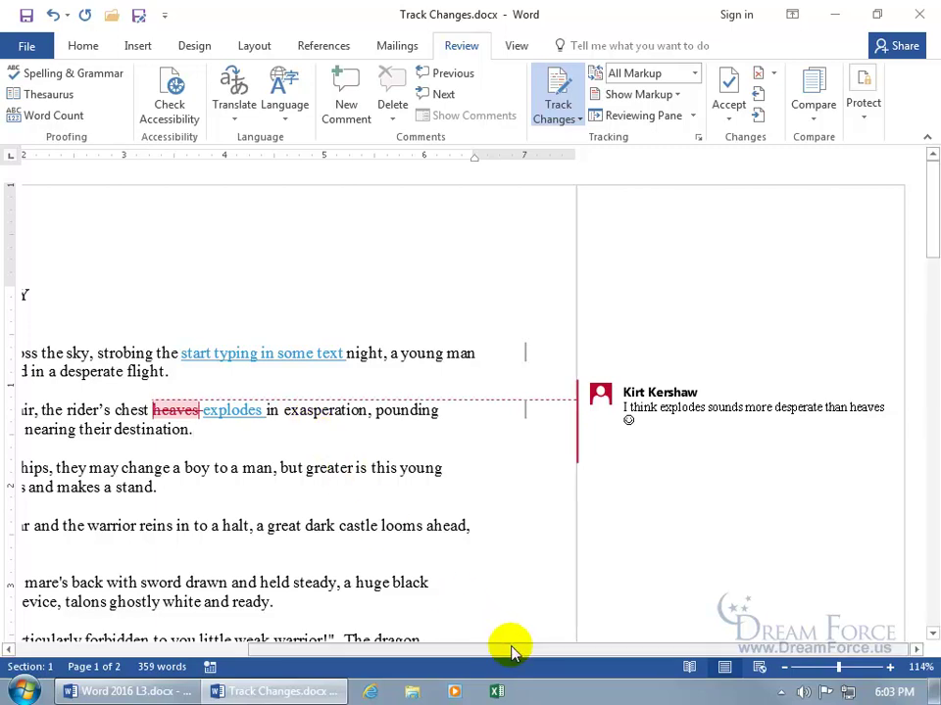
# Zoom the document in, then back out to see the page and comment.
pyautogui.moveTo(510, 651); pyautogui.dragTo(313, 650)
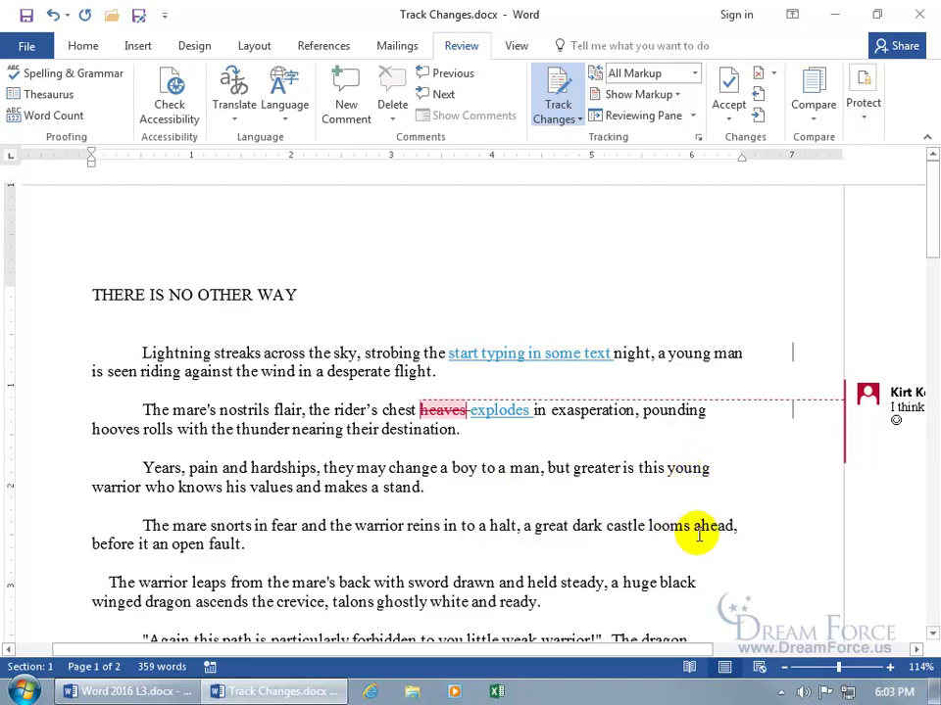
pyautogui.click(841, 668)
pyautogui.moveTo(844, 673); pyautogui.dragTo(847, 675)
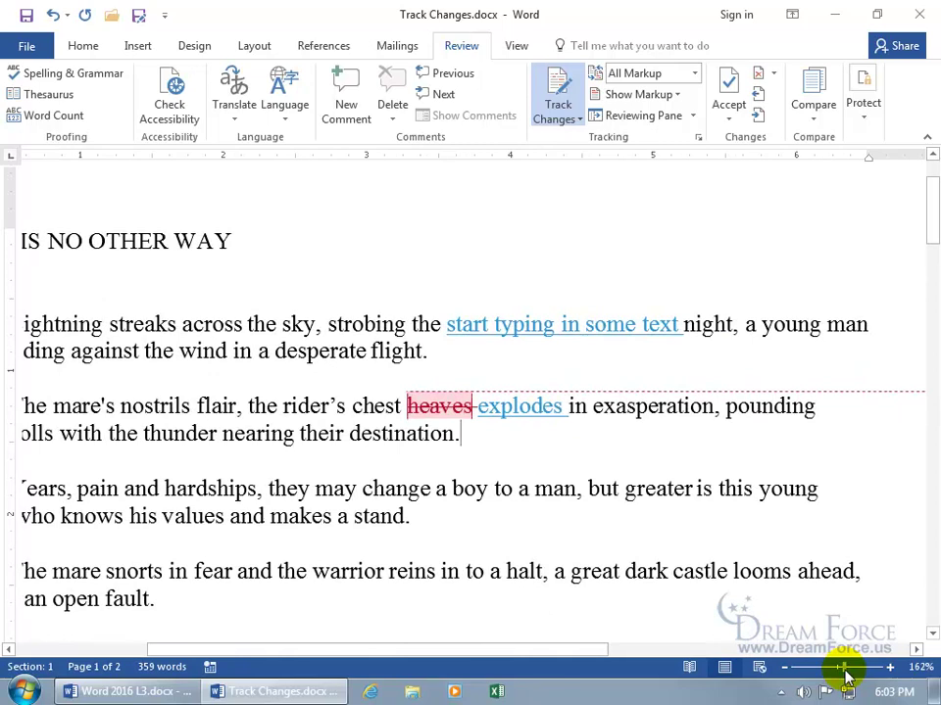
pyautogui.moveTo(846, 676)
pyautogui.mouseDown()
pyautogui.moveTo(832, 675)
pyautogui.moveTo(838, 667)
pyautogui.mouseUp()
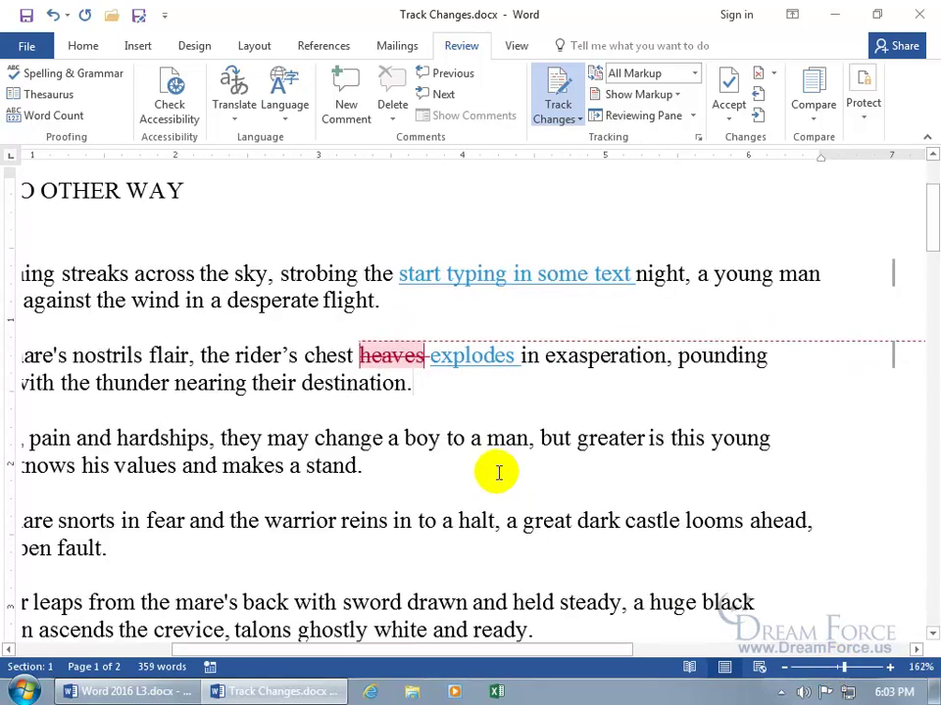
pyautogui.moveTo(496, 647); pyautogui.dragTo(568, 657)
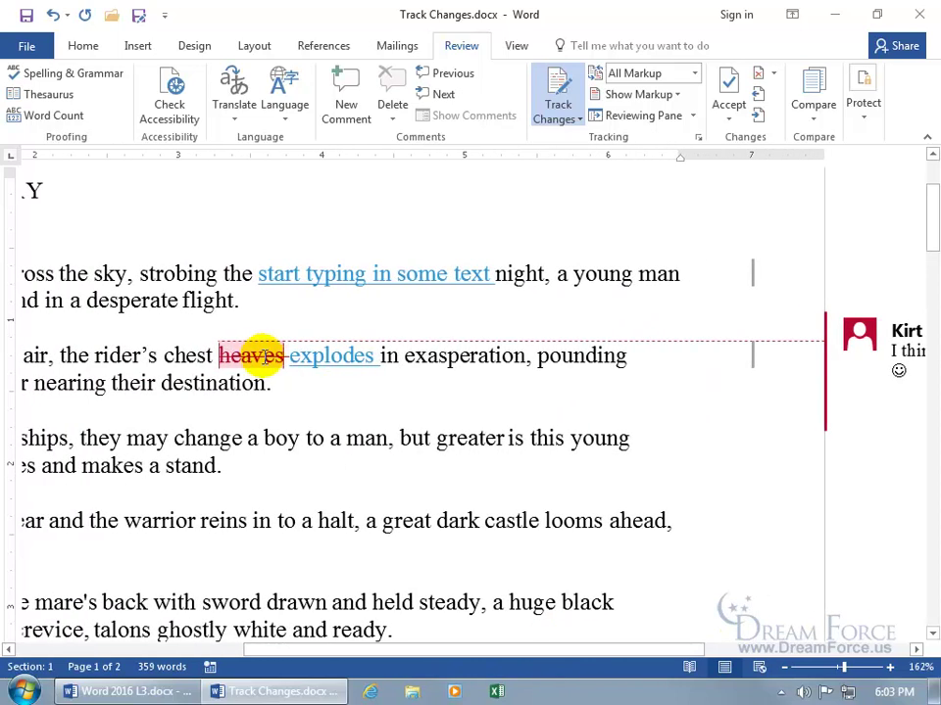
# Switch the display to Simple Markup and set the zoom to Page Width.
pyautogui.moveTo(265, 357)
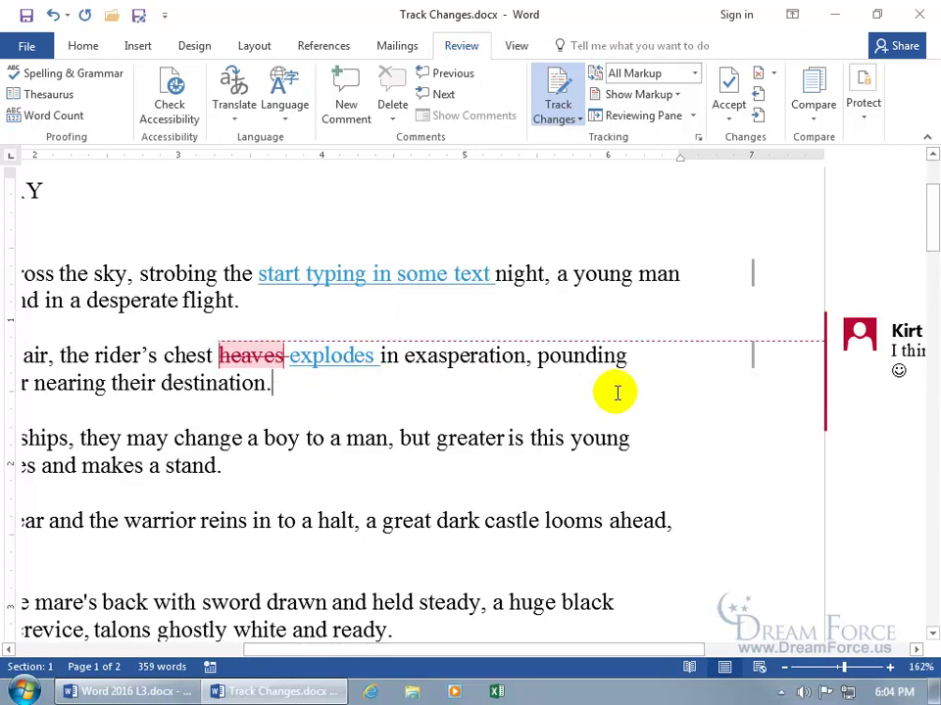
pyautogui.click(752, 361)
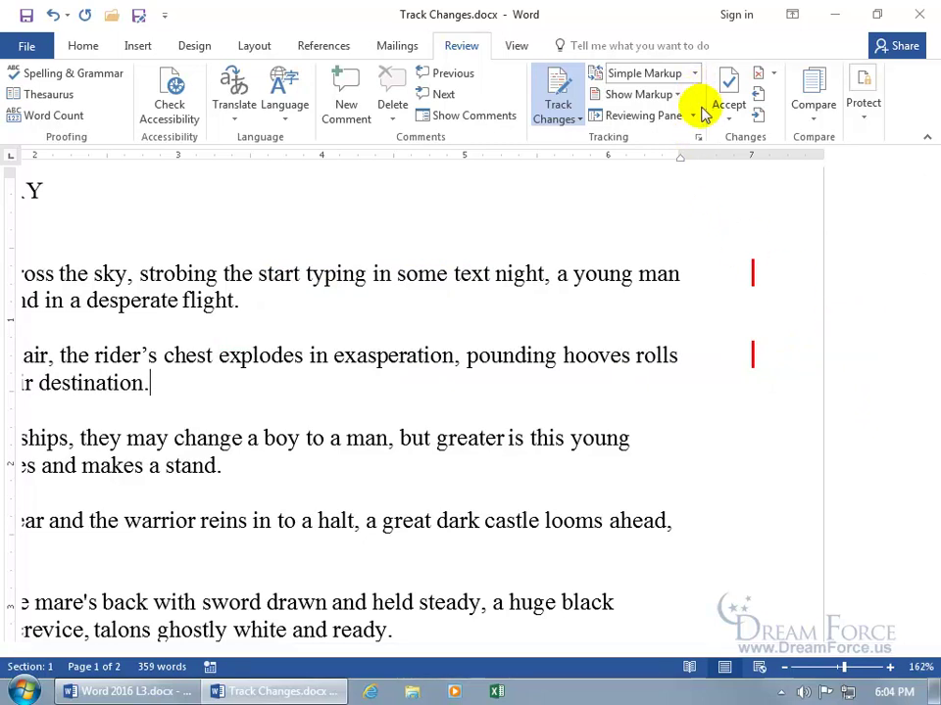
pyautogui.click(514, 47)
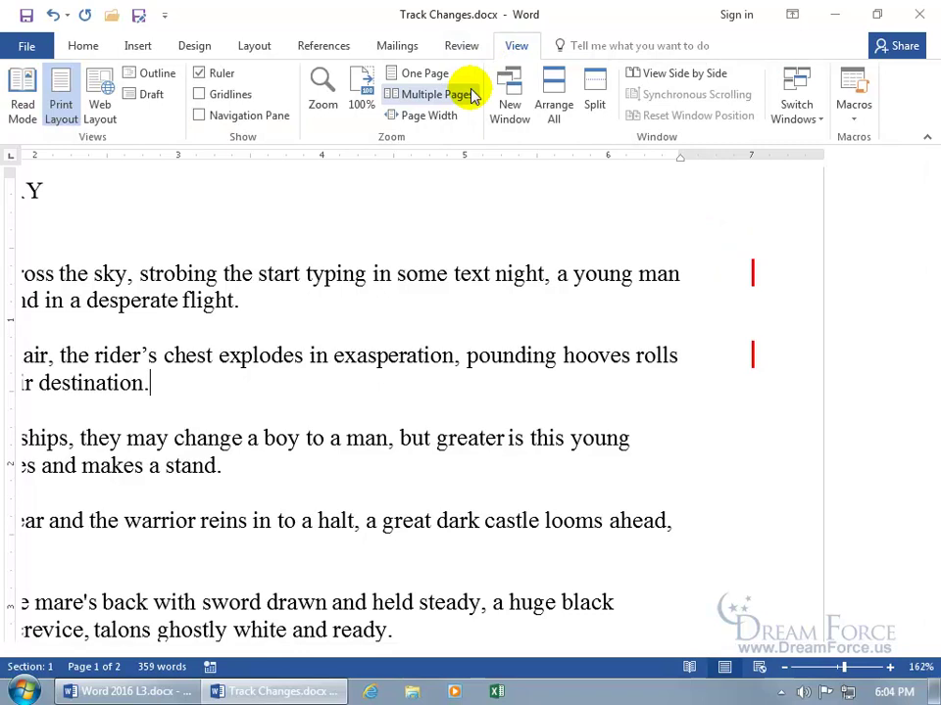
pyautogui.click(440, 115)
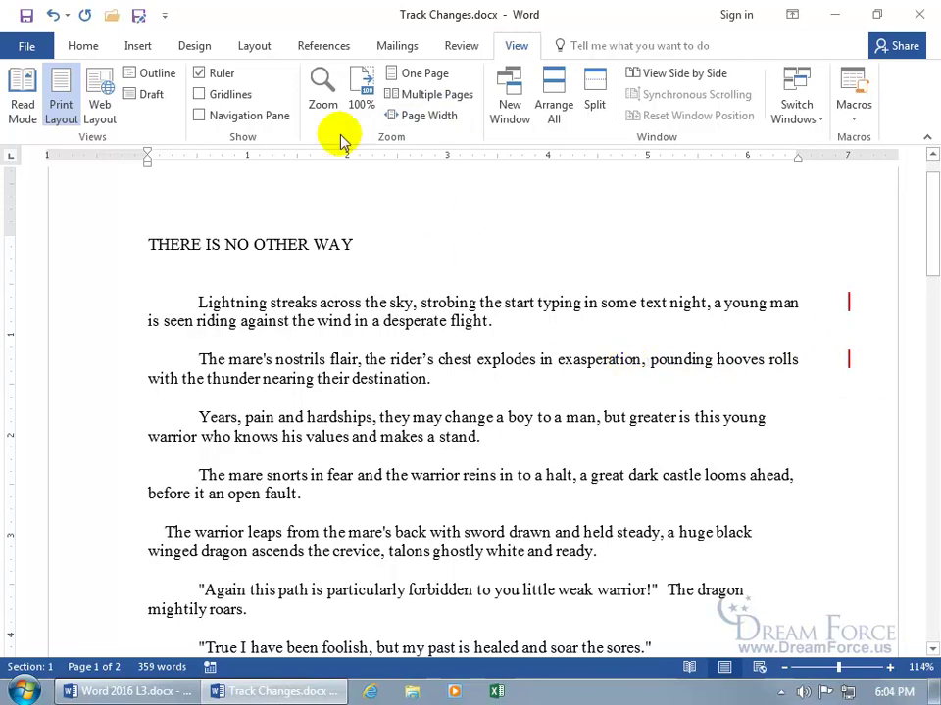
# Switch the review display from Simple Markup to All Markup.
pyautogui.click(458, 43)
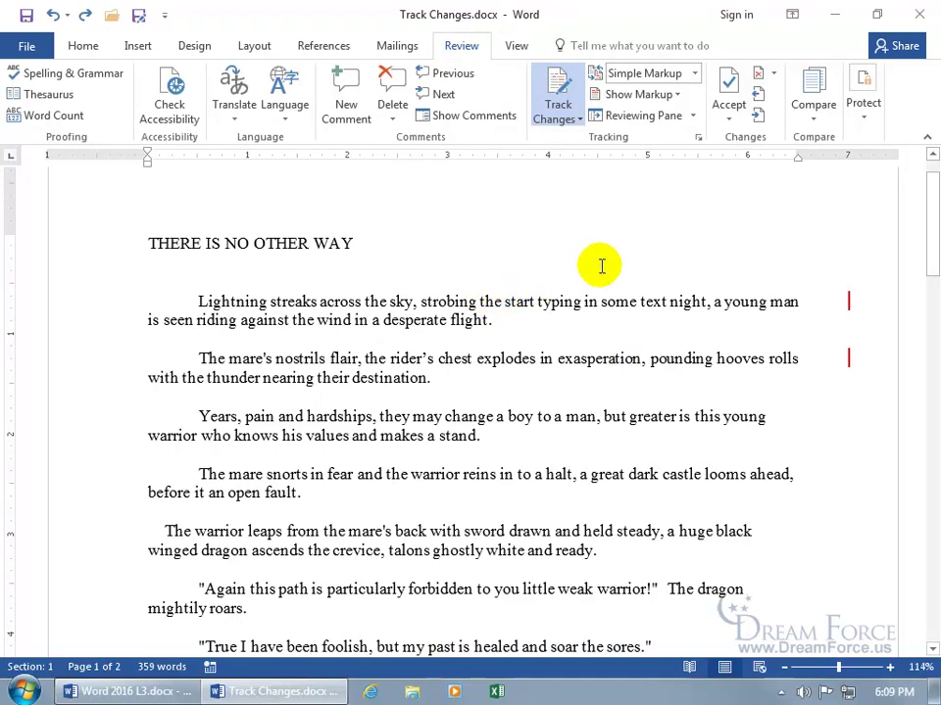
pyautogui.click(850, 305)
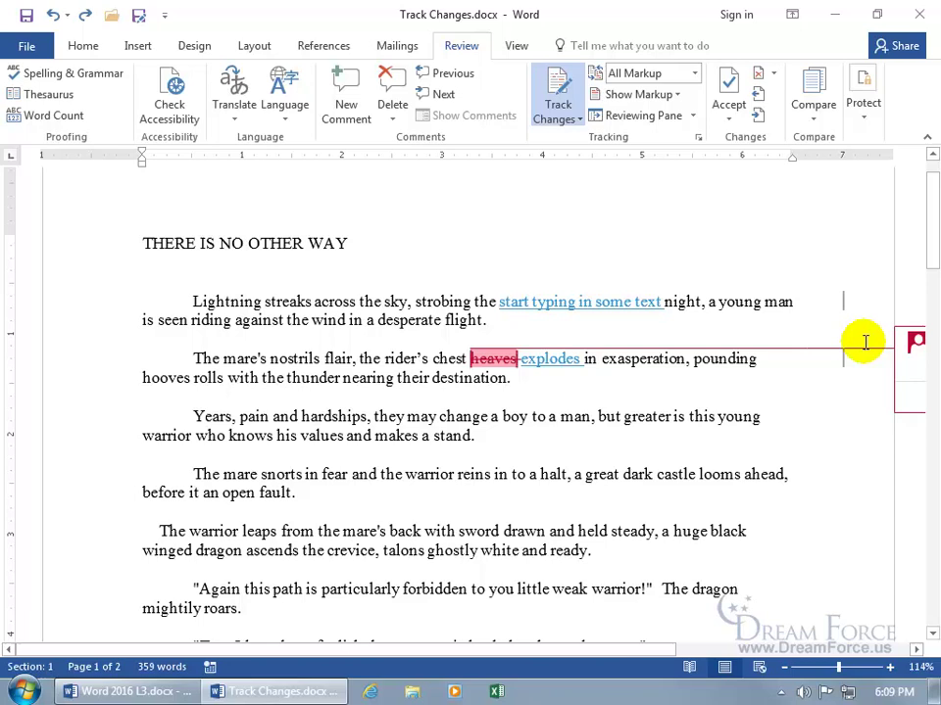
pyautogui.moveTo(606, 652); pyautogui.dragTo(823, 658)
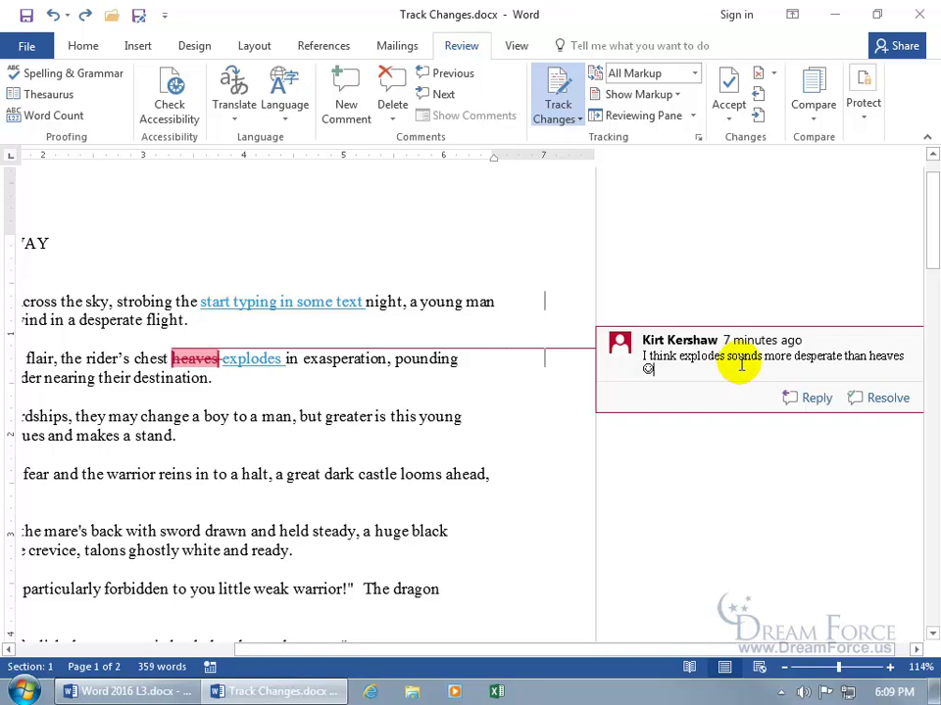
# Reply 'Type some more text' to the explodes comment, resolve it, and add reply 'continues'.
pyautogui.click(794, 397)
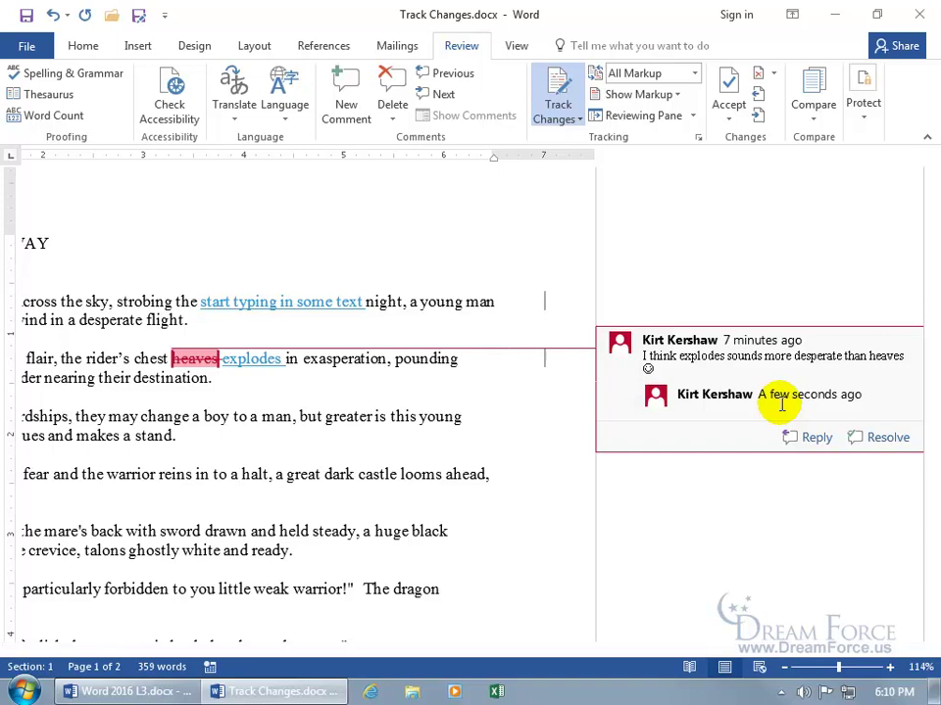
pyautogui.write('Typ')
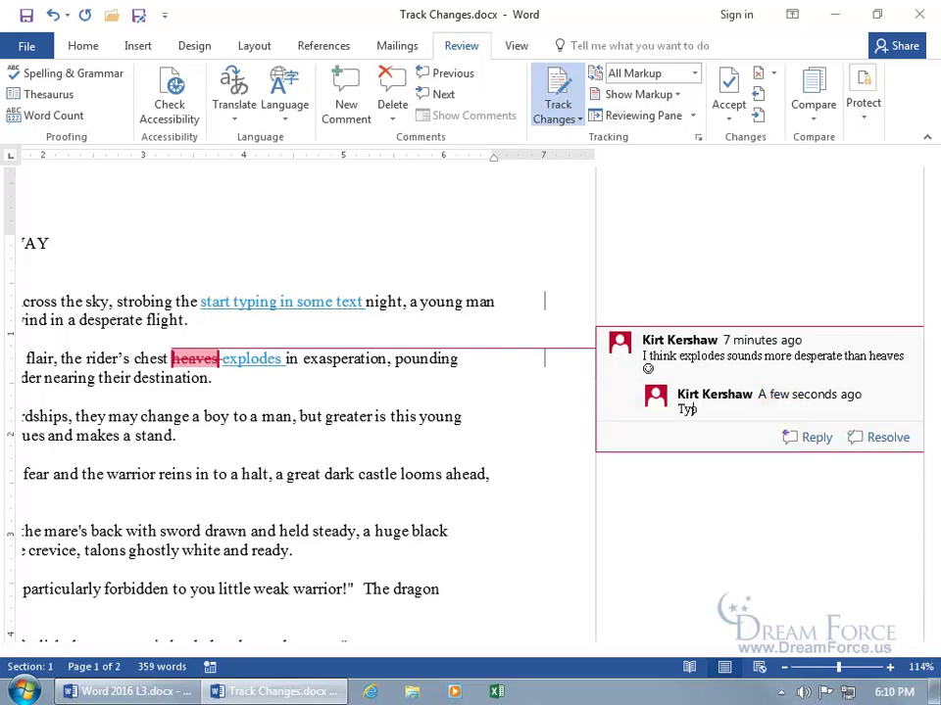
pyautogui.write('e some  more text.')
pyautogui.click(859, 440)
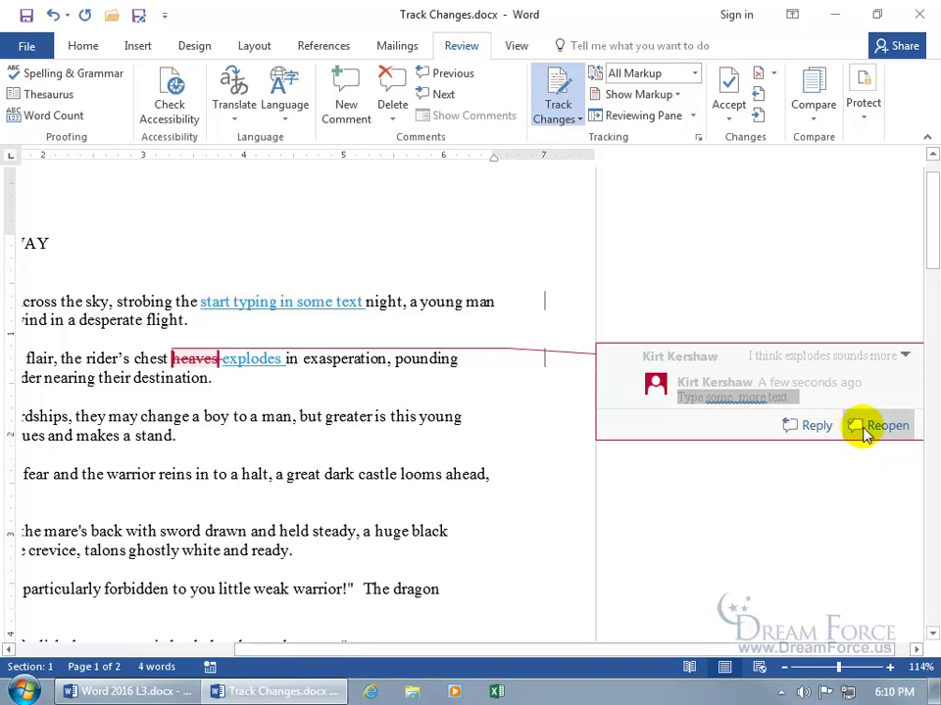
pyautogui.click(813, 425)
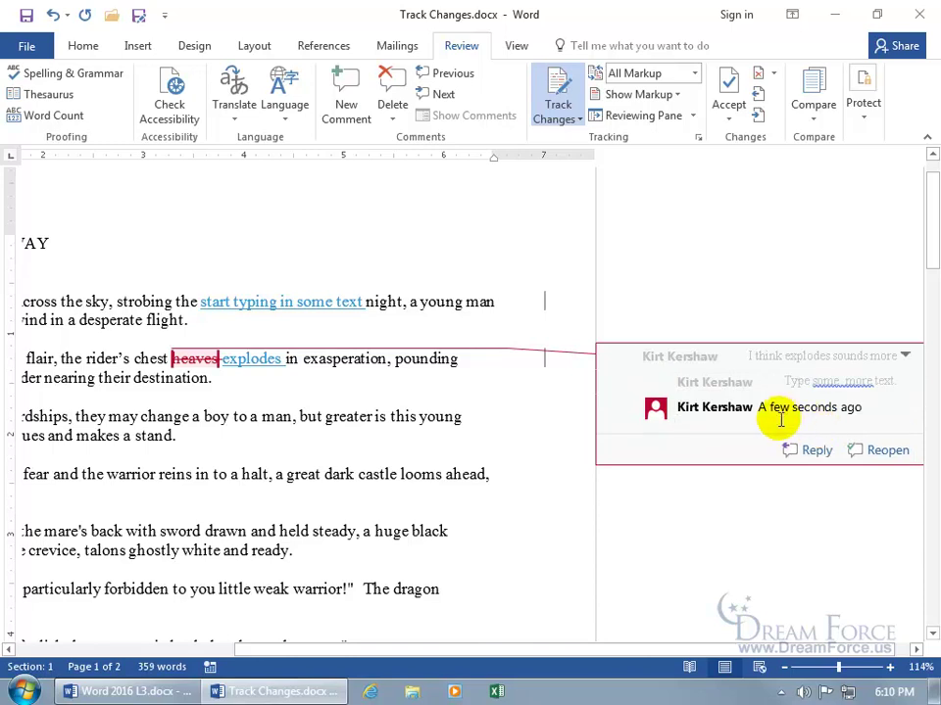
pyautogui.write('continues')
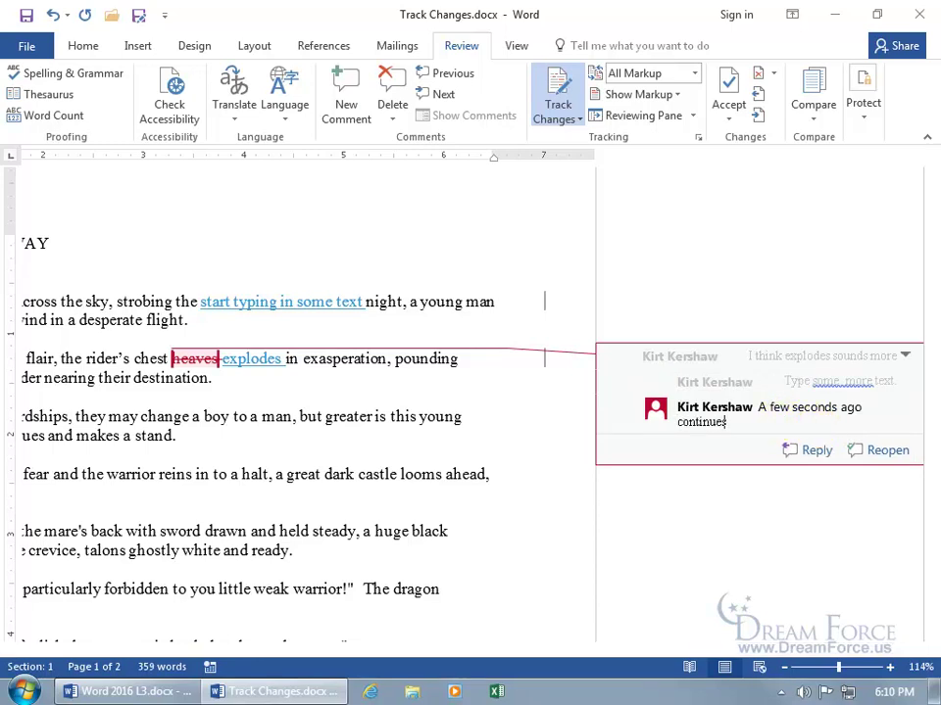
pyautogui.click(490, 403)
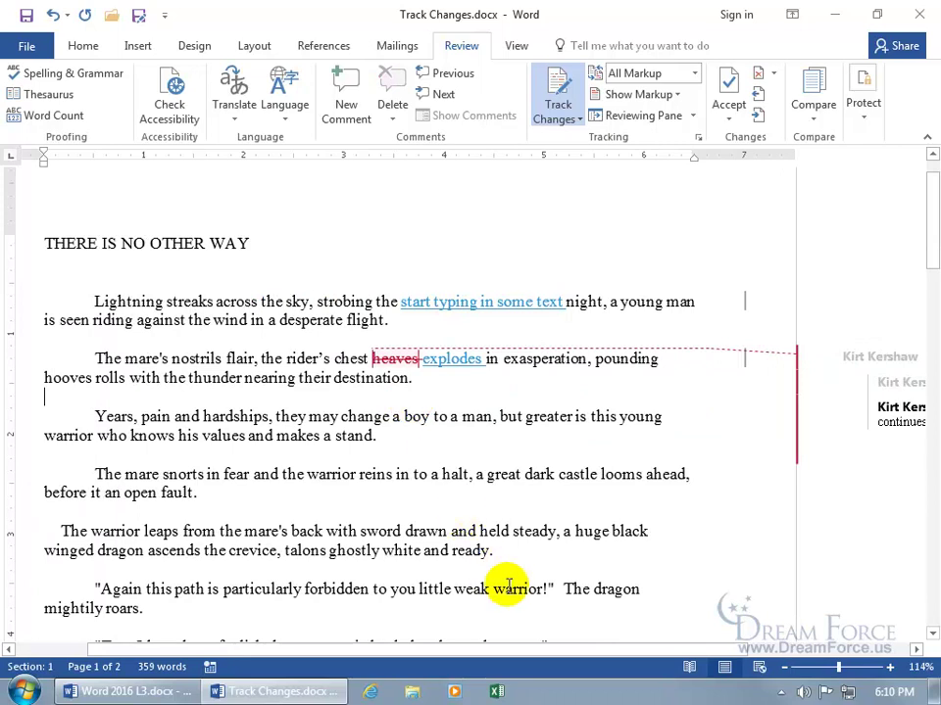
# Reopen the comment thread, then mark it resolved again.
pyautogui.click(540, 649)
pyautogui.click(709, 388)
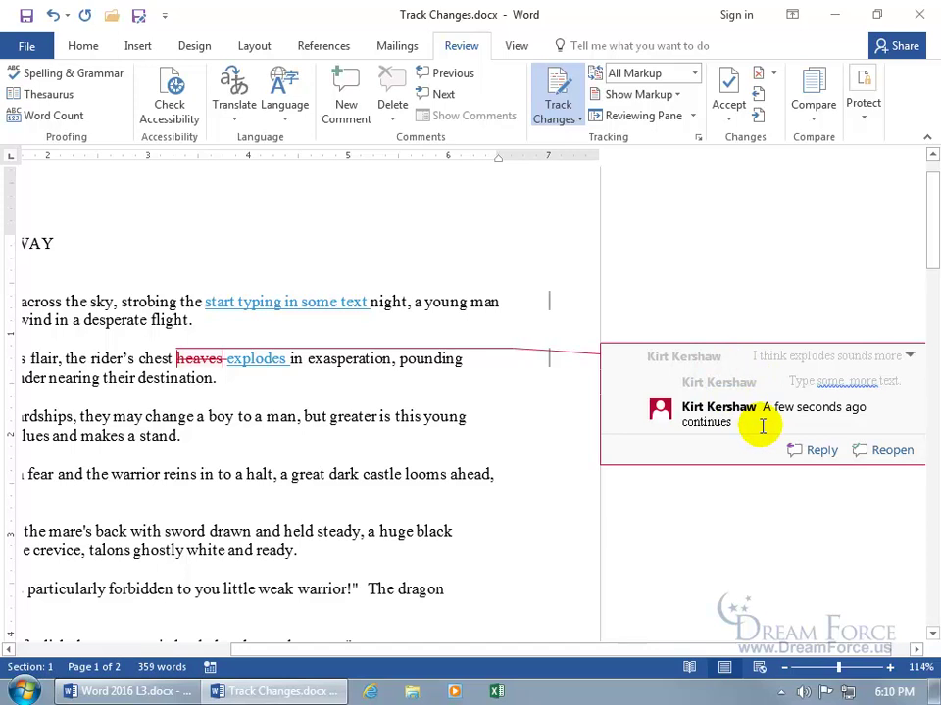
pyautogui.click(762, 426)
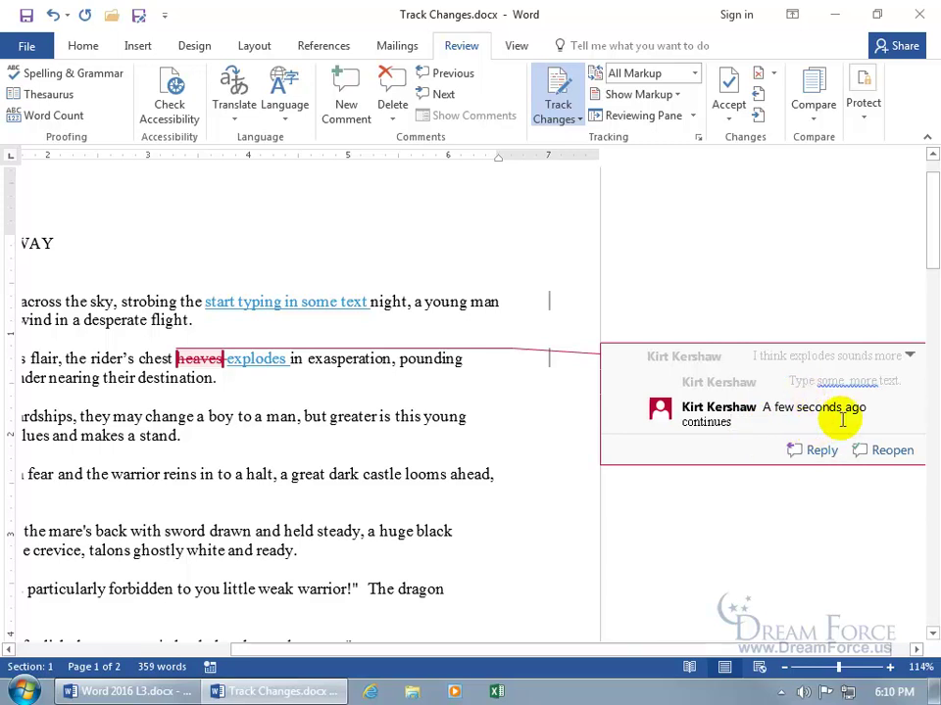
pyautogui.click(869, 450)
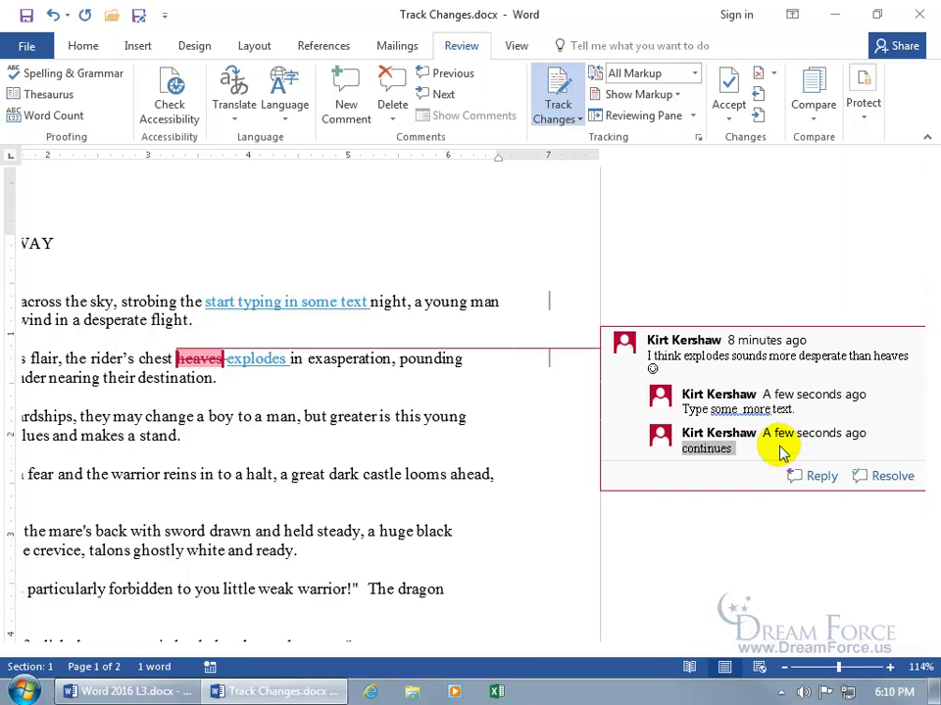
pyautogui.click(858, 476)
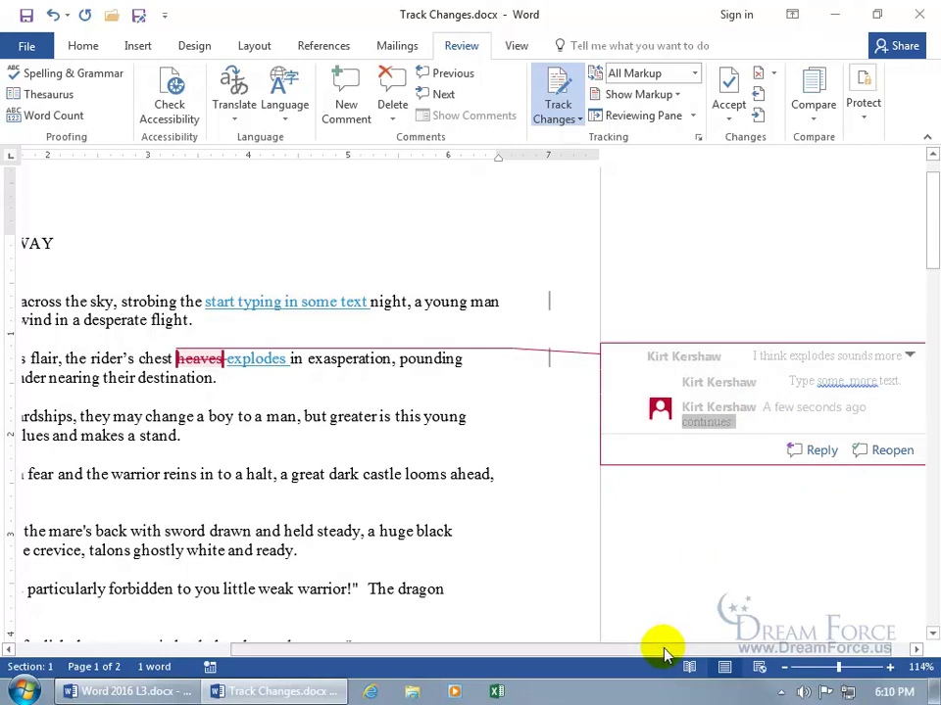
# Turn off change tracking and type test text 'Das fd' after 'destination.'.
pyautogui.moveTo(660, 651); pyautogui.dragTo(569, 650)
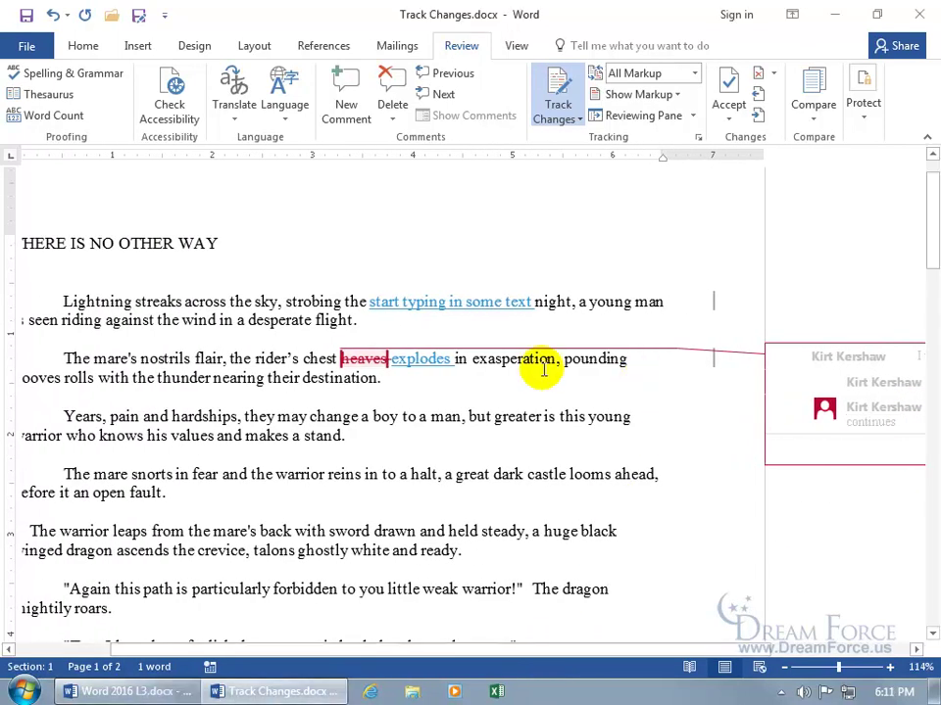
pyautogui.click(556, 90)
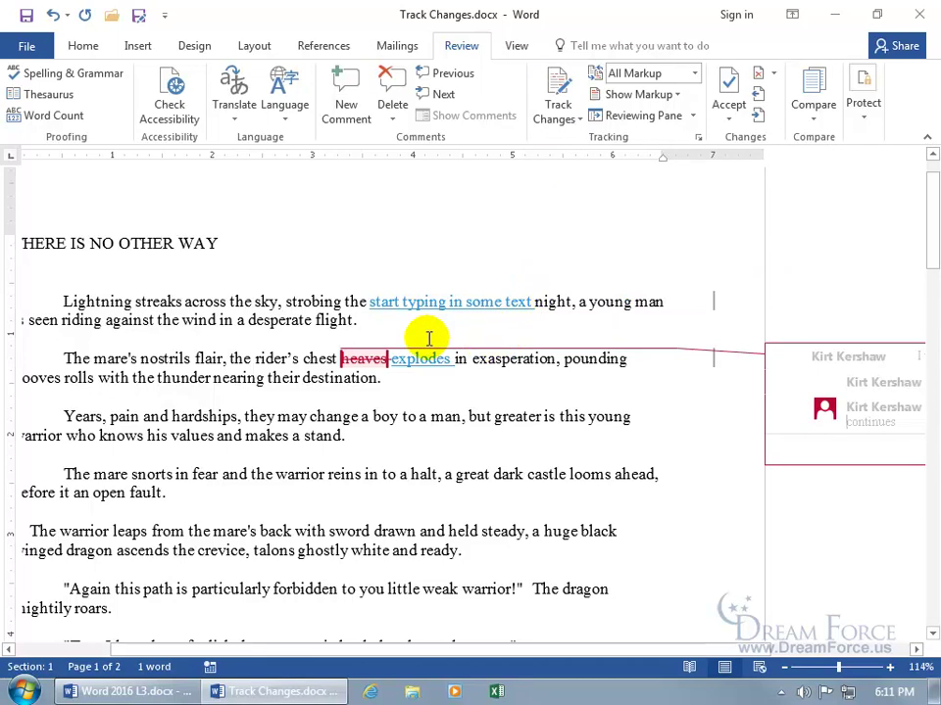
pyautogui.click(397, 378)
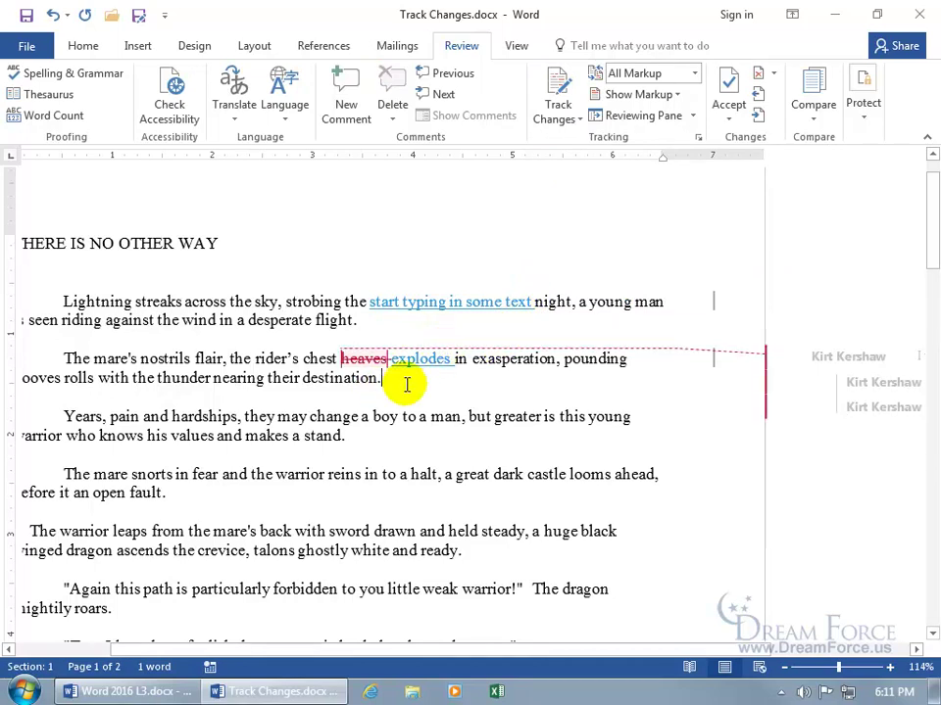
pyautogui.write('Das fd')
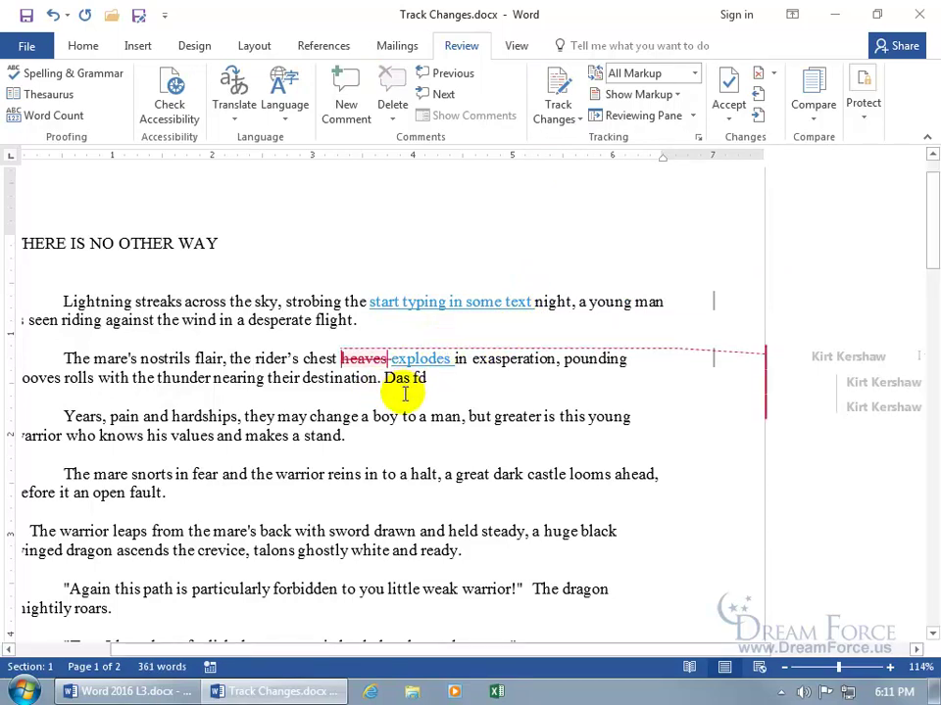
# Undo the test typing so the paragraph ends at 'destination.' again.
pyautogui.click(51, 15)
pyautogui.click(51, 15)
pyautogui.click(52, 16)
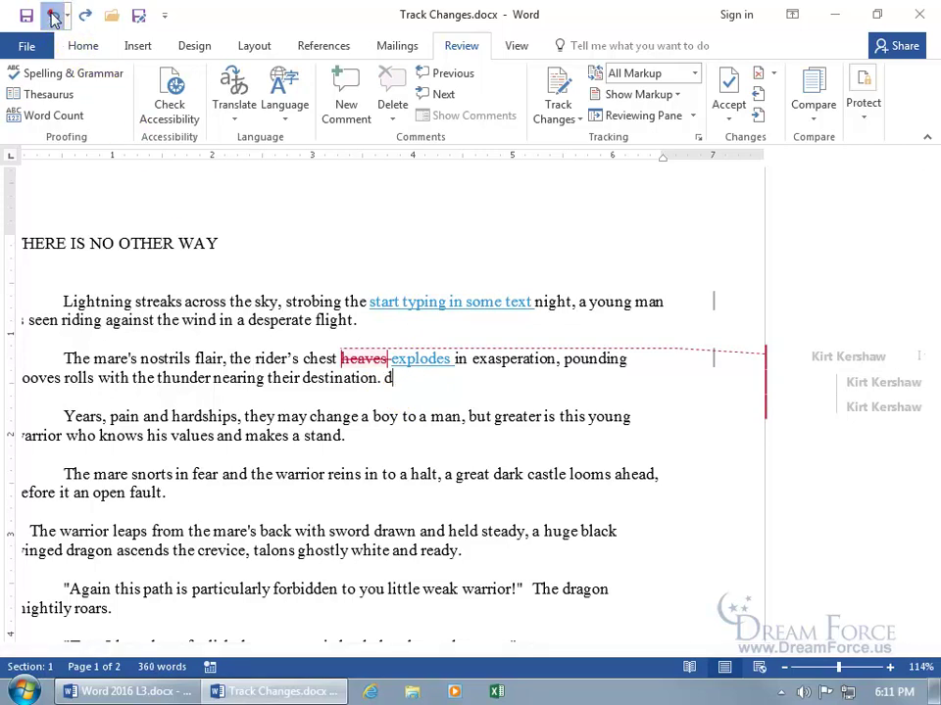
pyautogui.click(54, 17)
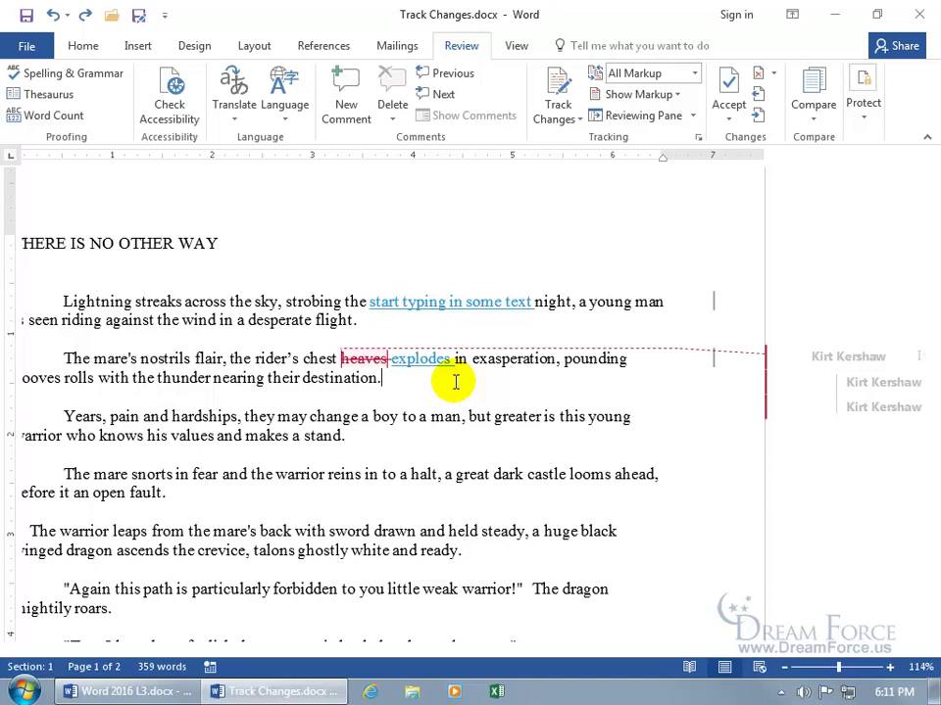
# Lock change tracking without a password using Lock Tracking.
pyautogui.click(578, 118)
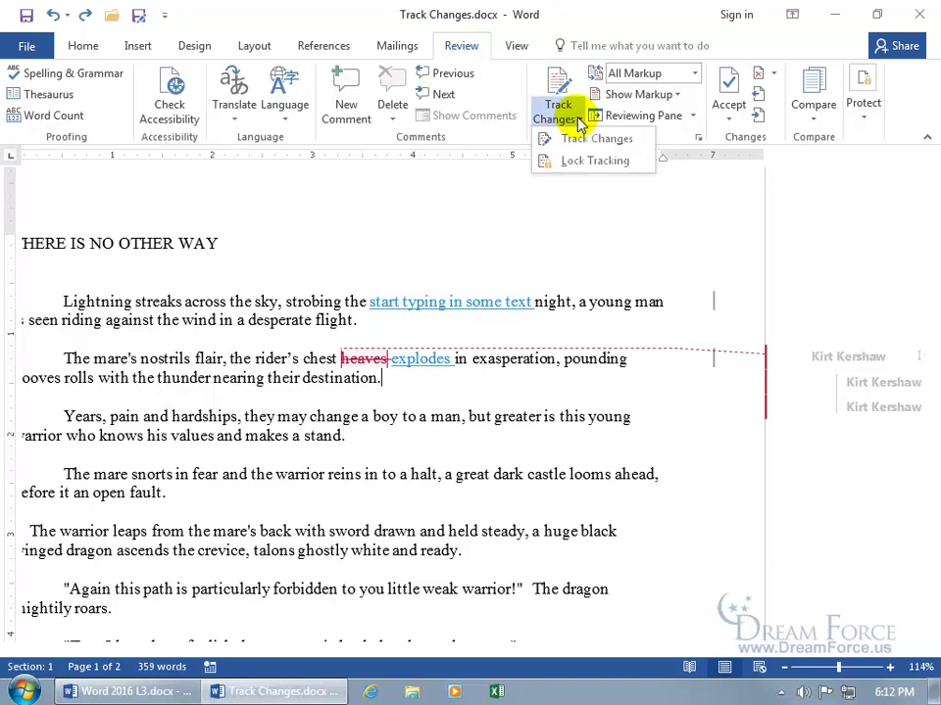
pyautogui.click(583, 168)
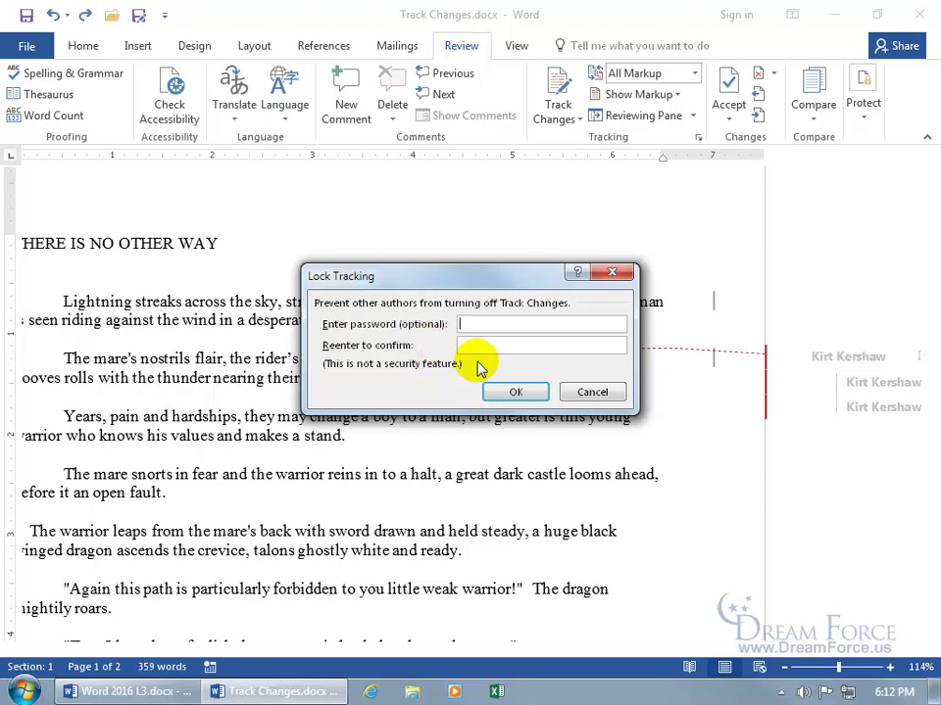
pyautogui.click(515, 392)
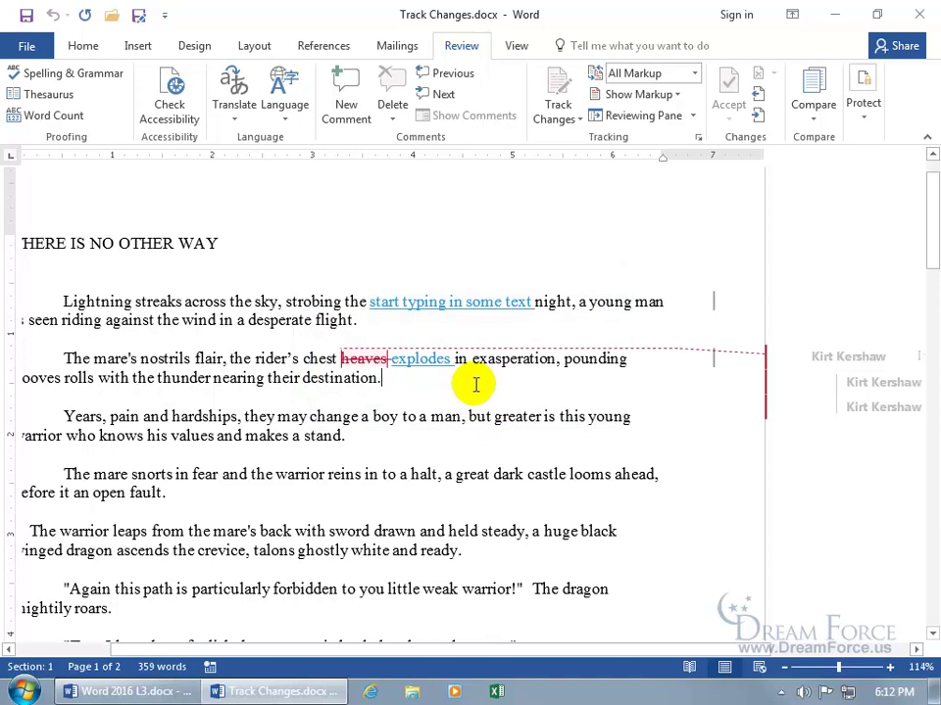
# Unlock the locked change tracking and switch tracking off.
pyautogui.click(558, 80)
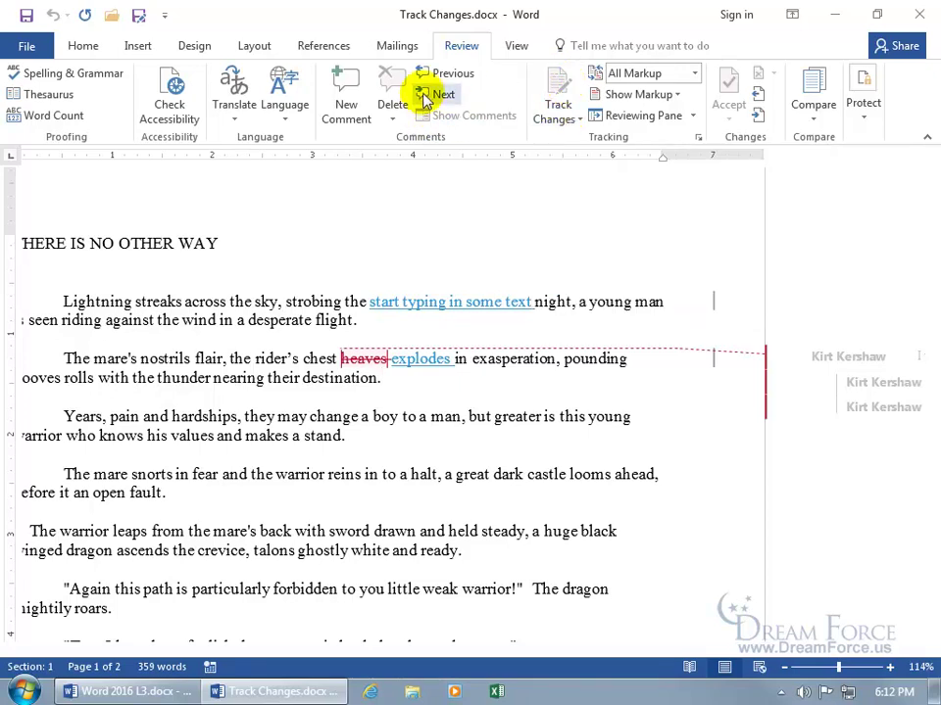
pyautogui.click(565, 119)
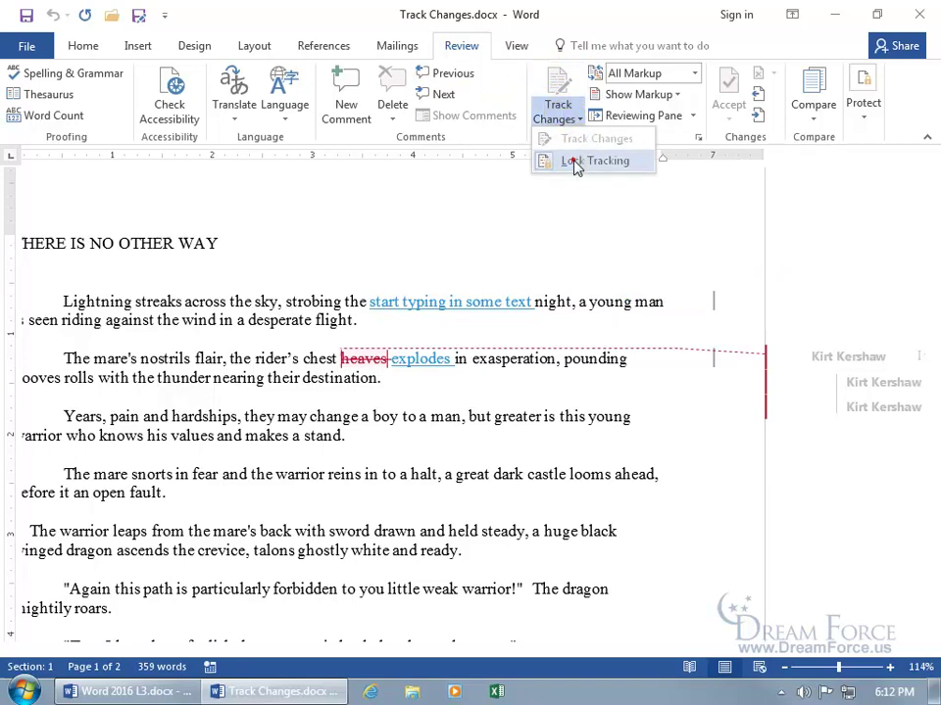
pyautogui.click(572, 159)
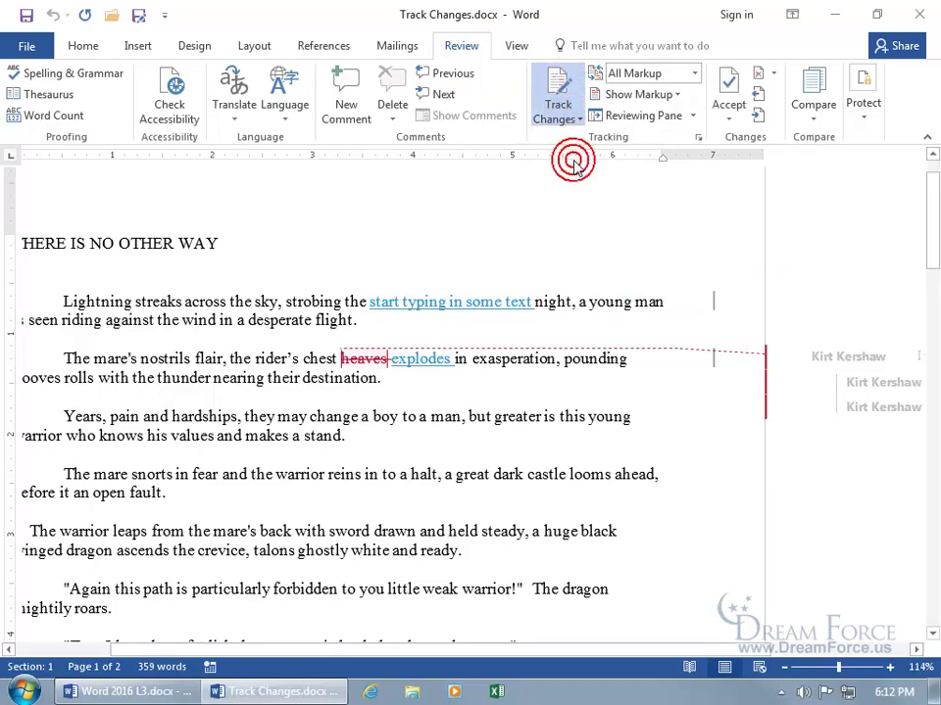
pyautogui.click(559, 88)
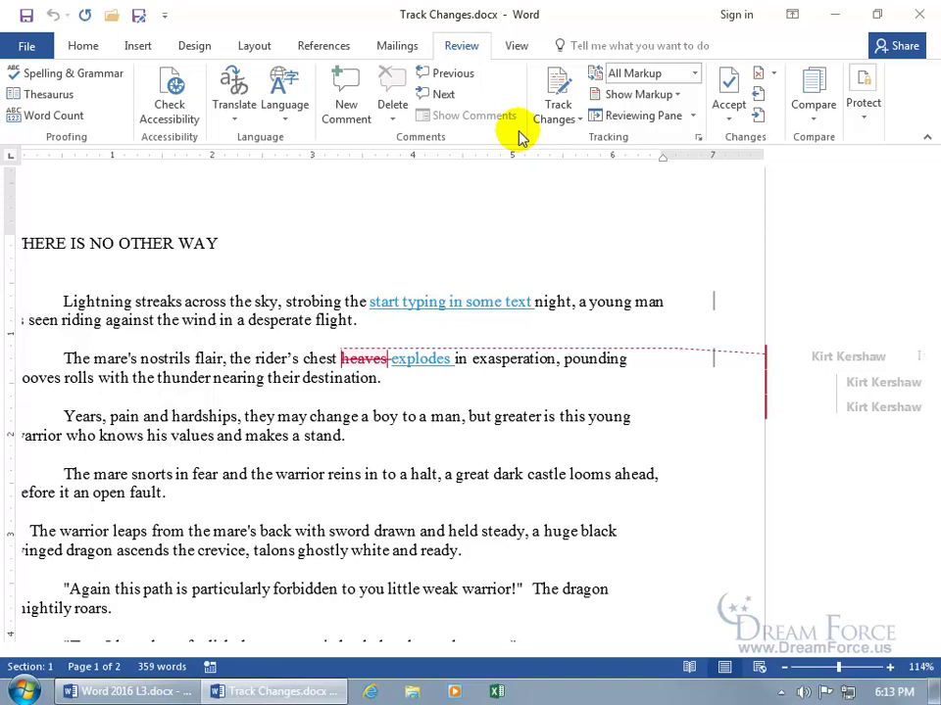
# Lock change tracking with a password, entering and confirming it.
pyautogui.click(565, 120)
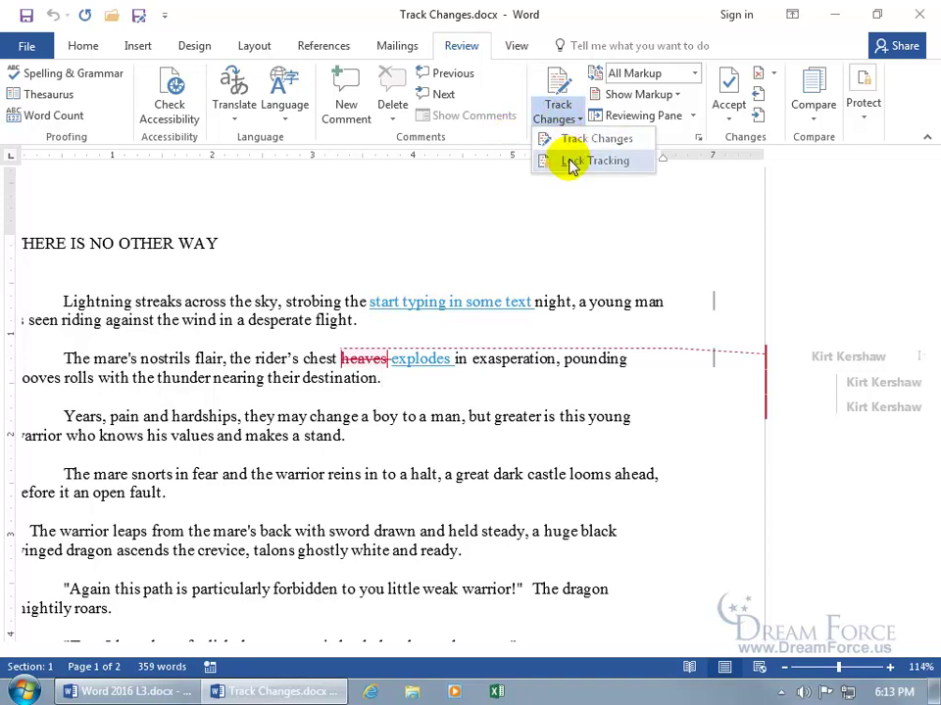
pyautogui.click(571, 164)
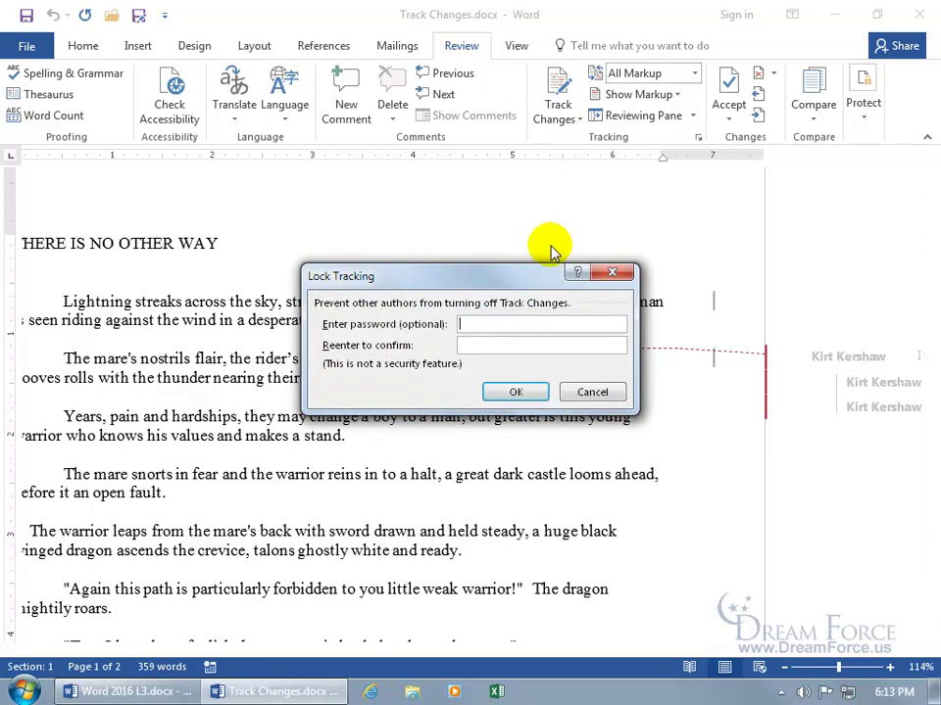
pyautogui.write('****')
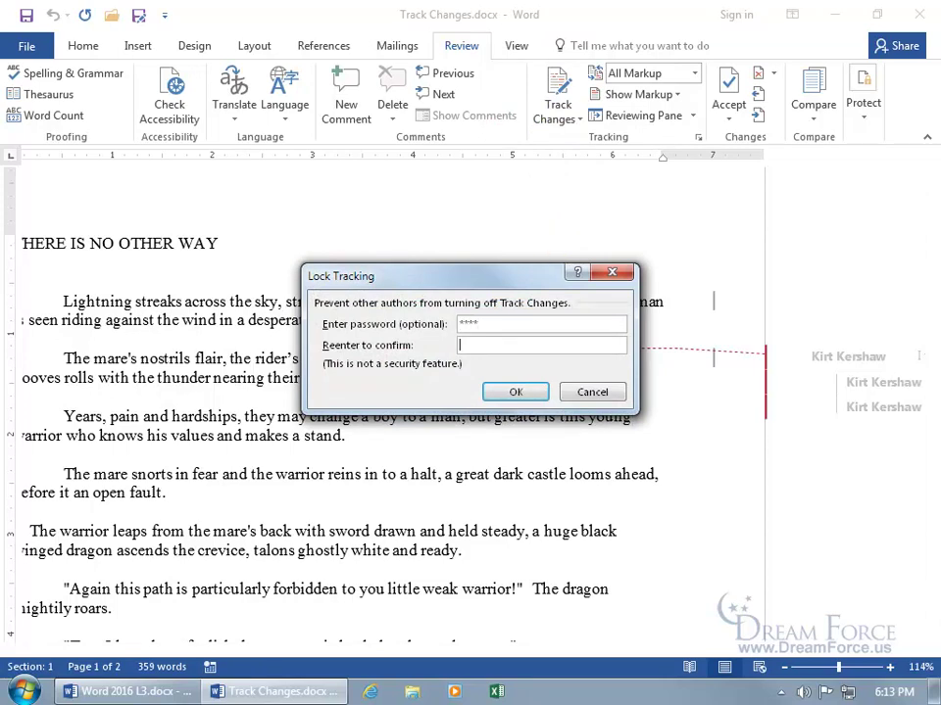
pyautogui.write('****')
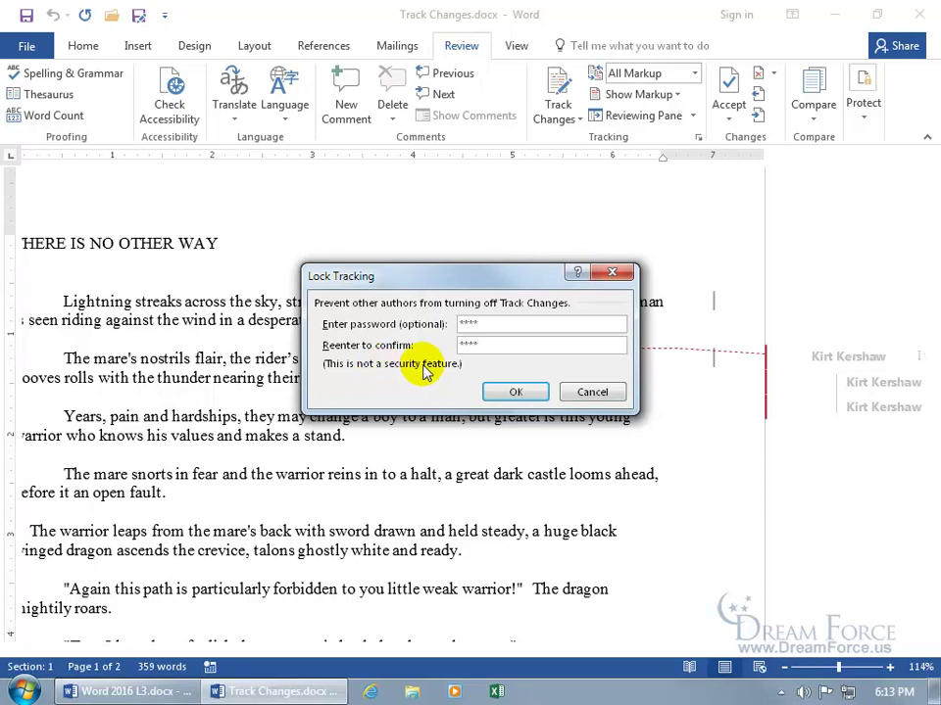
pyautogui.click(503, 392)
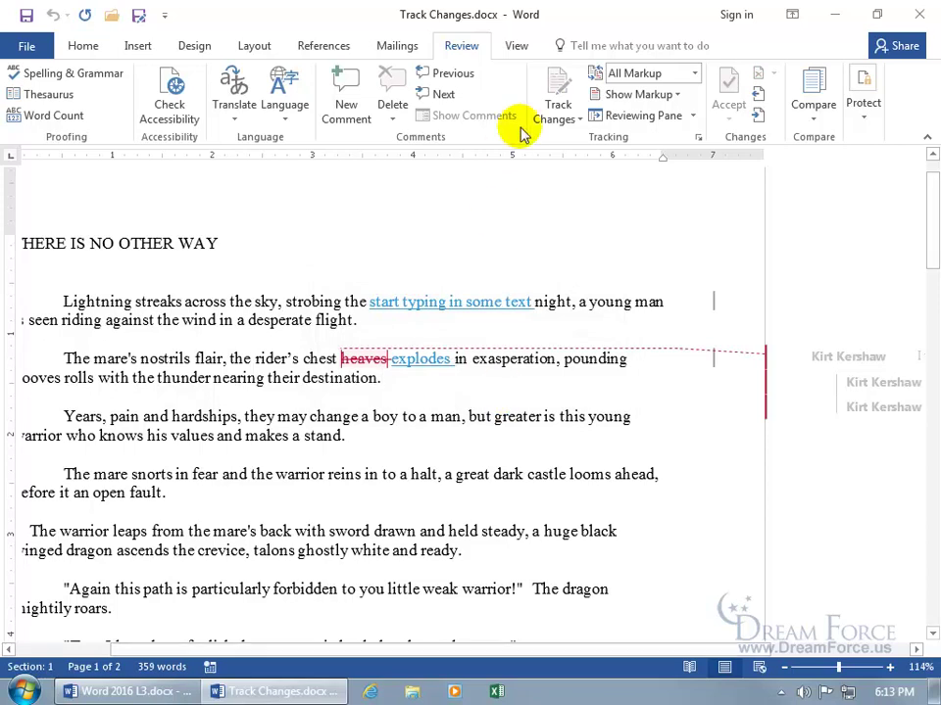
# Unlock change tracking by entering its password in the Unlock Tracking prompt.
pyautogui.click(555, 84)
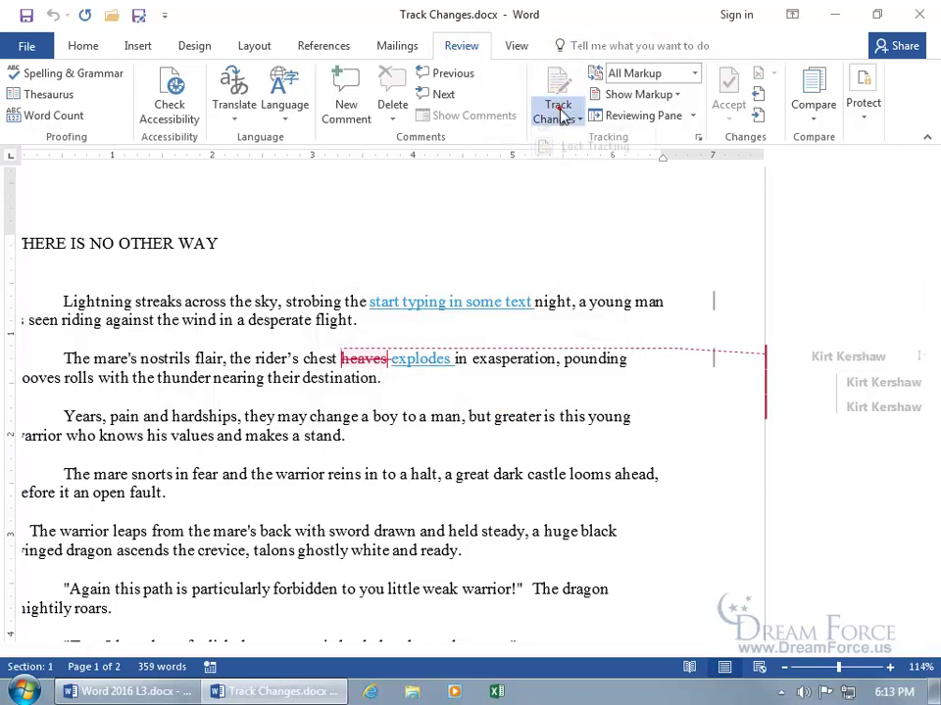
pyautogui.click(557, 117)
pyautogui.click(569, 161)
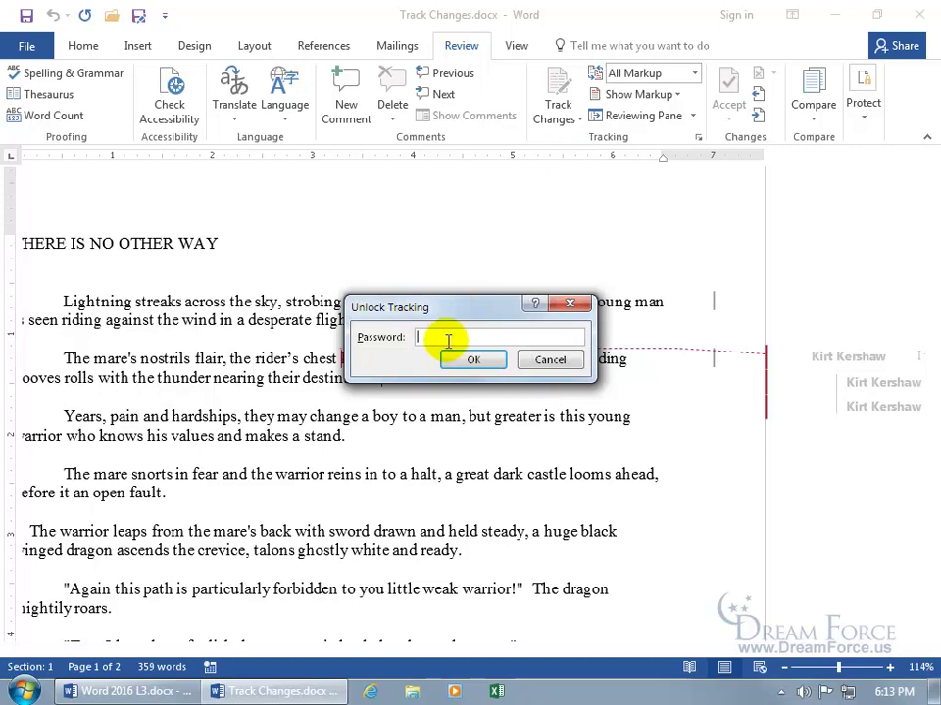
pyautogui.write('****')
pyautogui.press('Return')
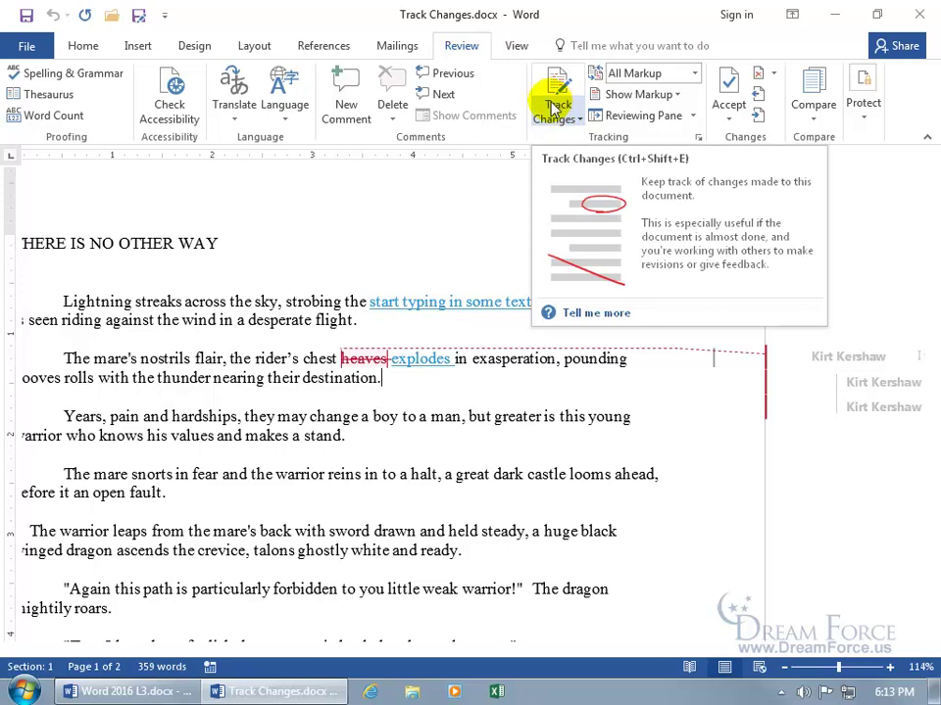
# Open Restrict Editing and allow only 'Tracked changes' as the editing type.
pyautogui.click(863, 115)
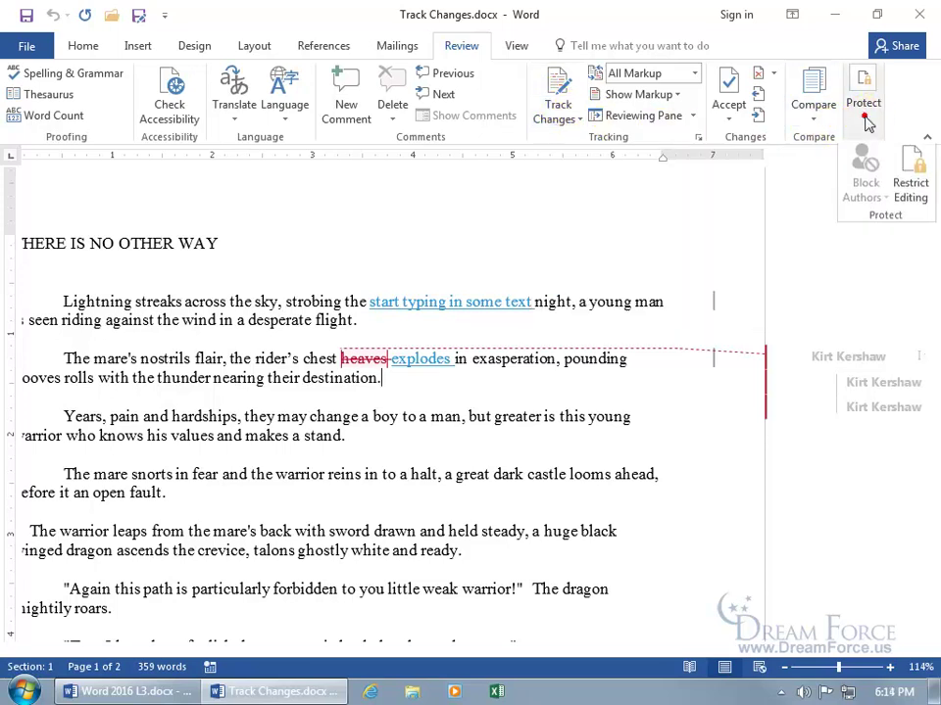
pyautogui.click(913, 181)
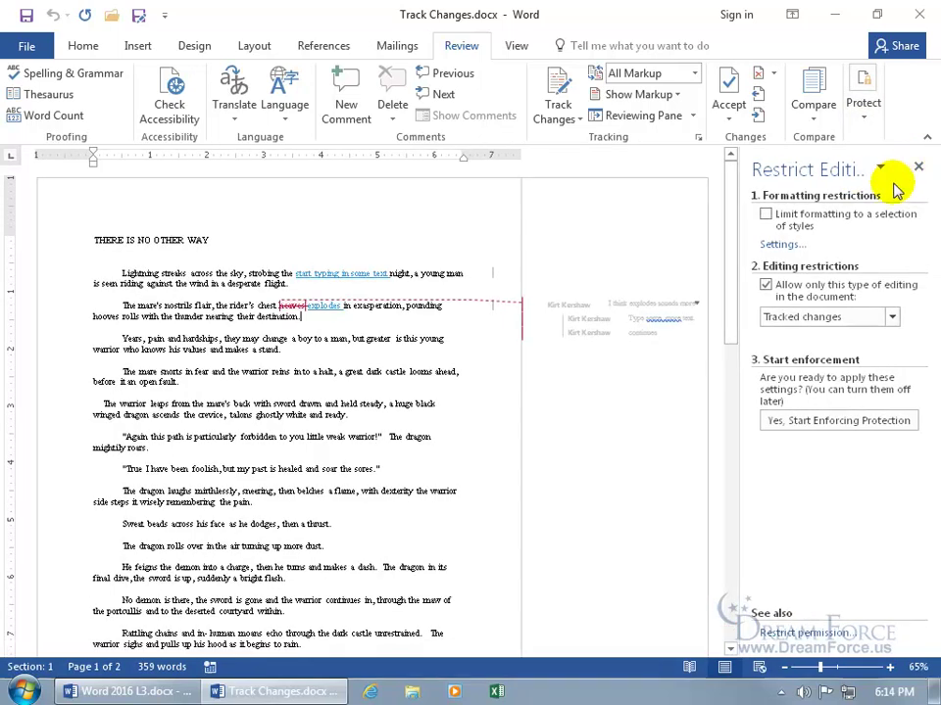
pyautogui.click(890, 320)
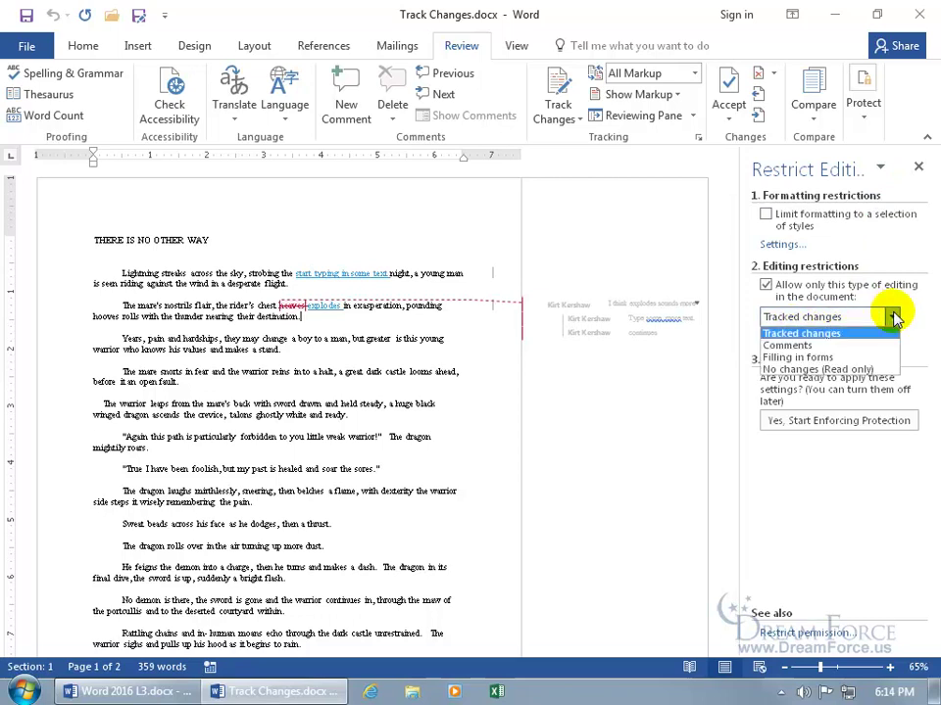
pyautogui.click(893, 317)
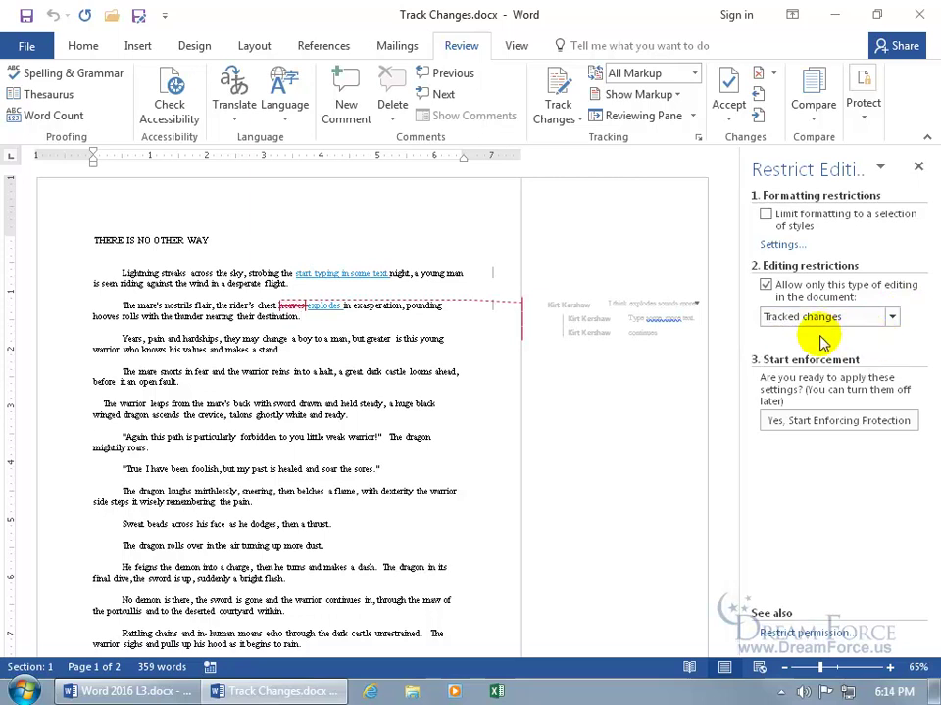
# Start enforcing protection, entering and confirming a protection password.
pyautogui.click(819, 422)
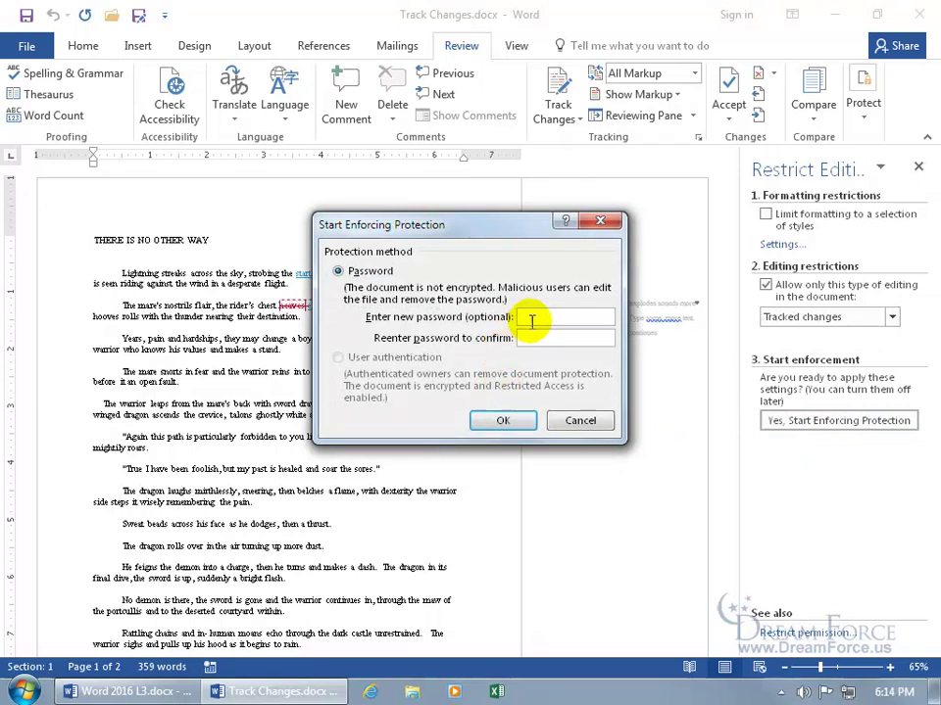
pyautogui.write('1234')
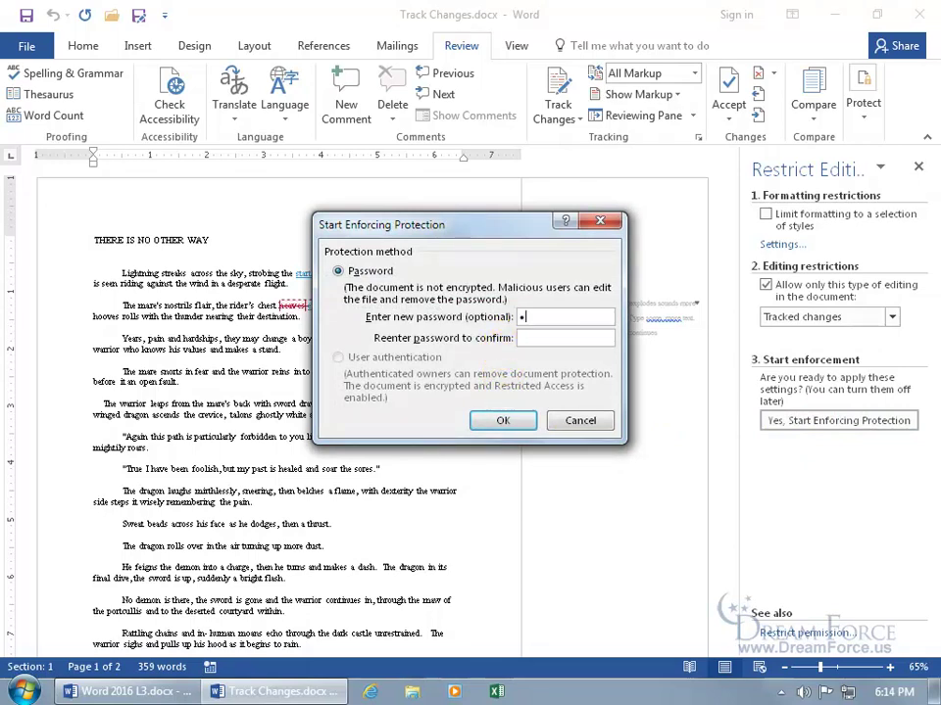
pyautogui.press('Tab')
pyautogui.write('1234')
pyautogui.press('Return')
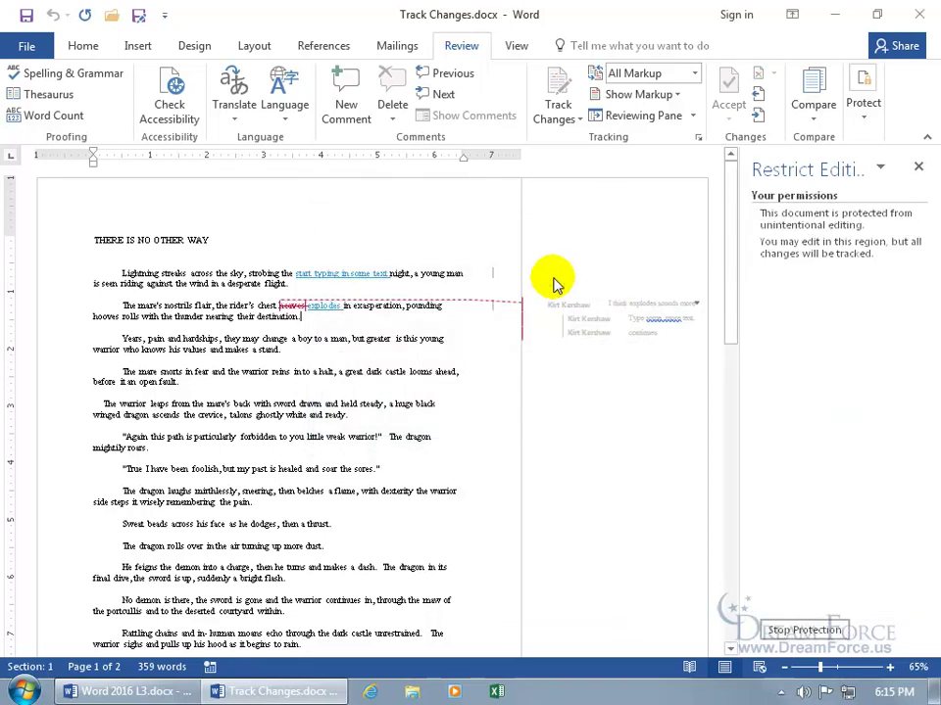
pyautogui.click(918, 168)
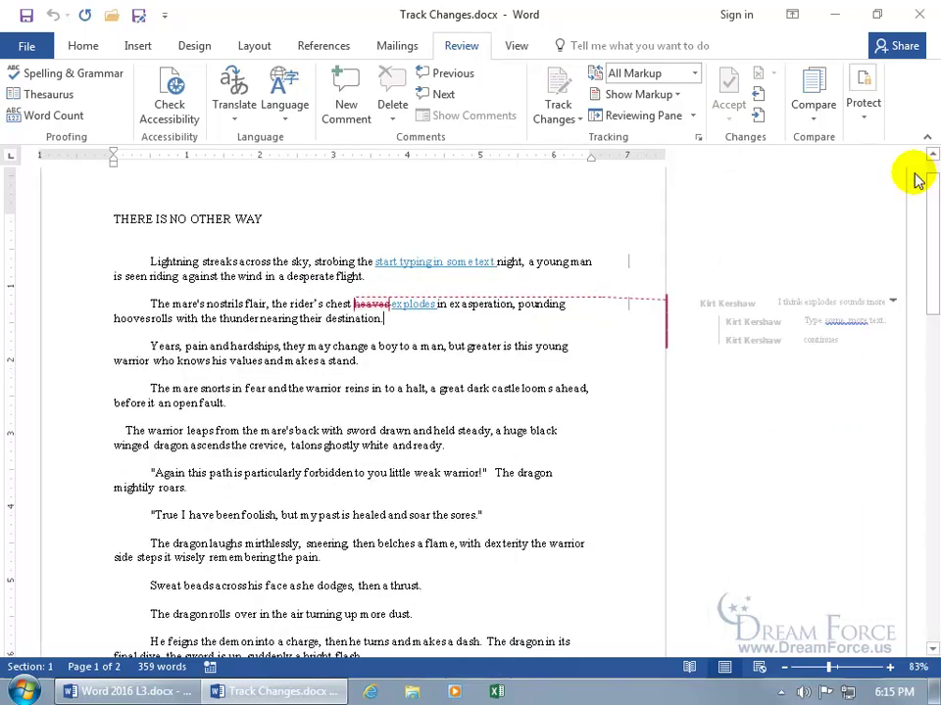
pyautogui.moveTo(402, 304)
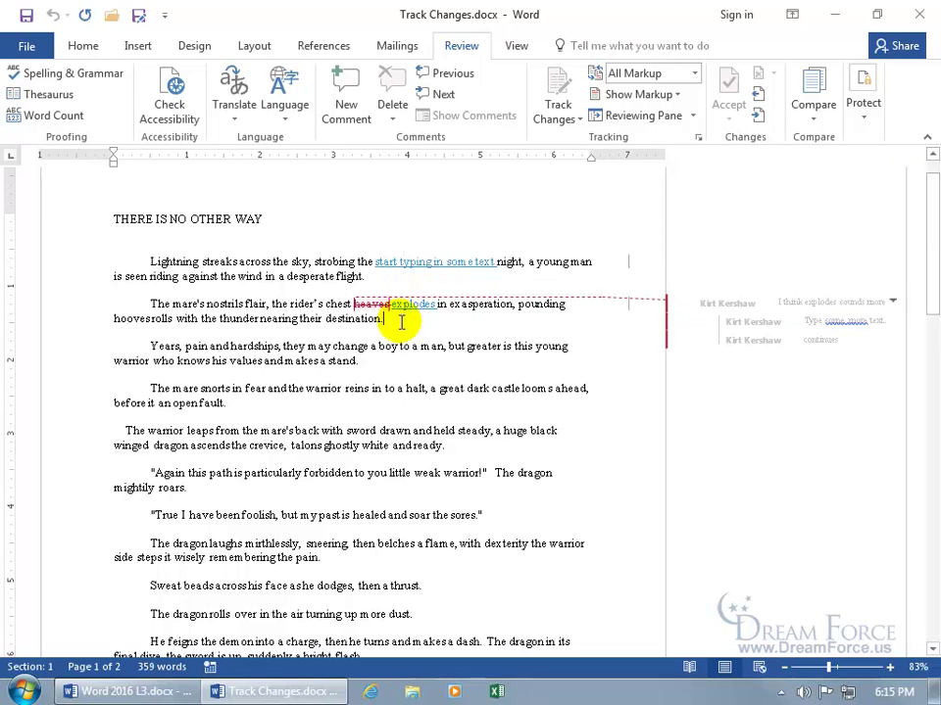
pyautogui.click(566, 114)
pyautogui.click(569, 162)
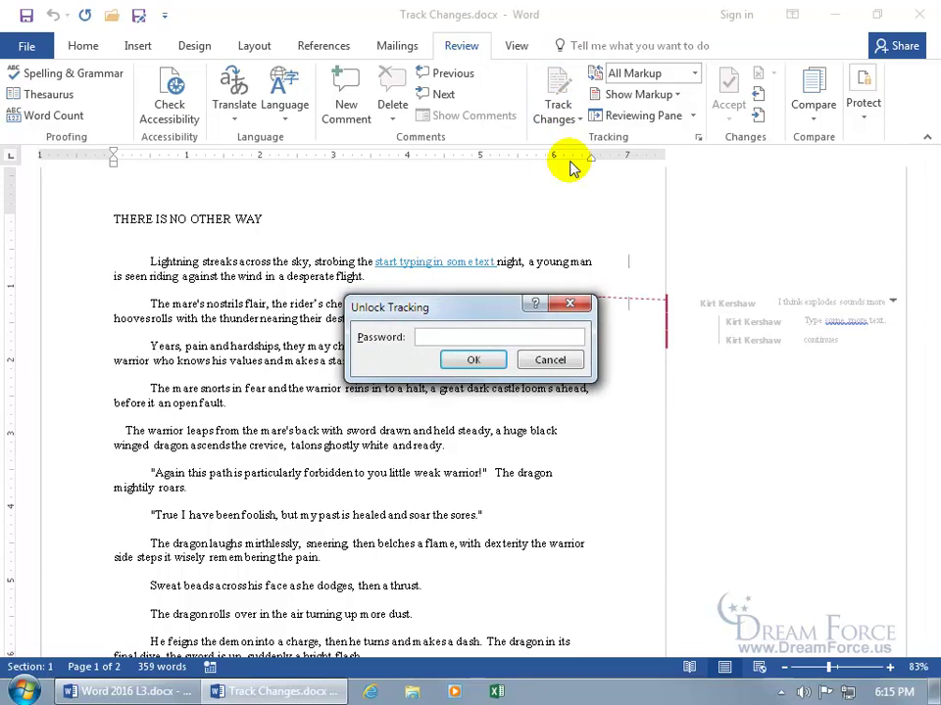
pyautogui.click(557, 361)
pyautogui.click(860, 127)
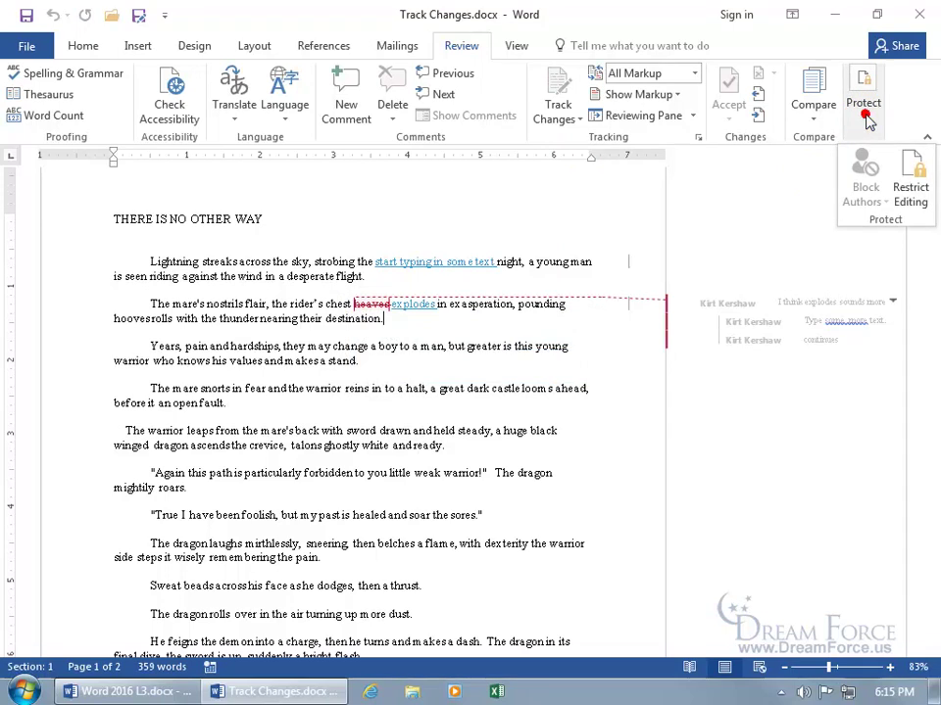
# Stop document protection by entering the password in Unprotect Document.
pyautogui.click(912, 168)
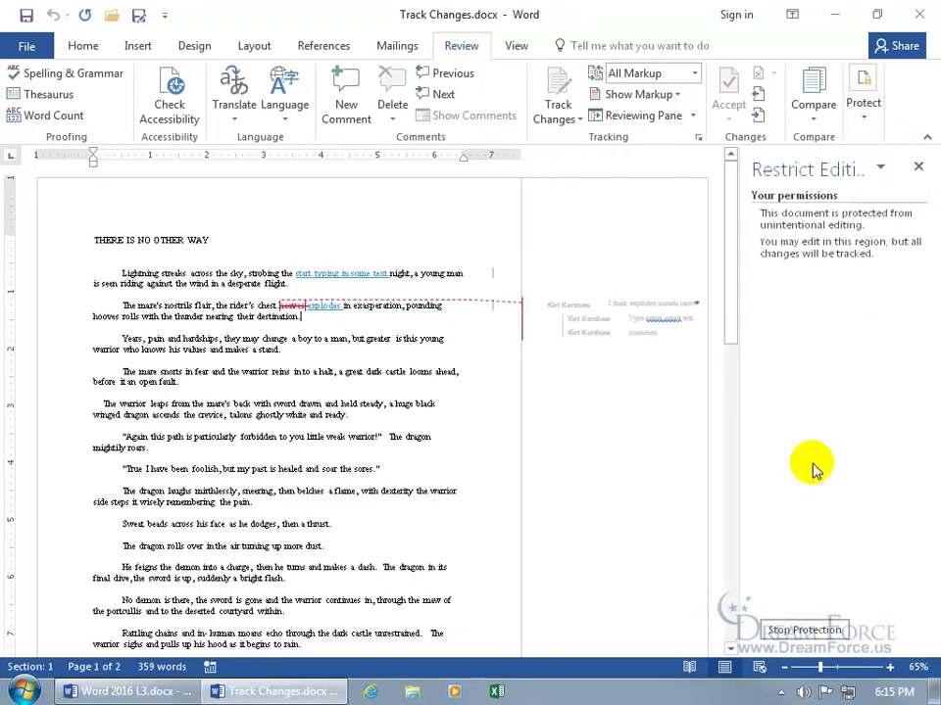
pyautogui.click(804, 630)
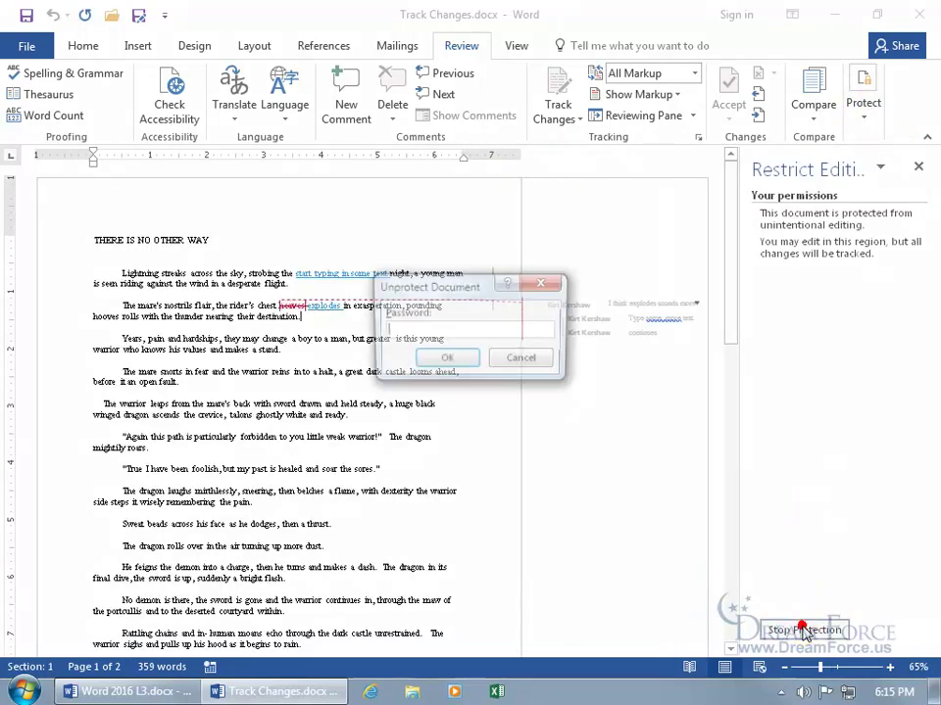
pyautogui.write('12345')
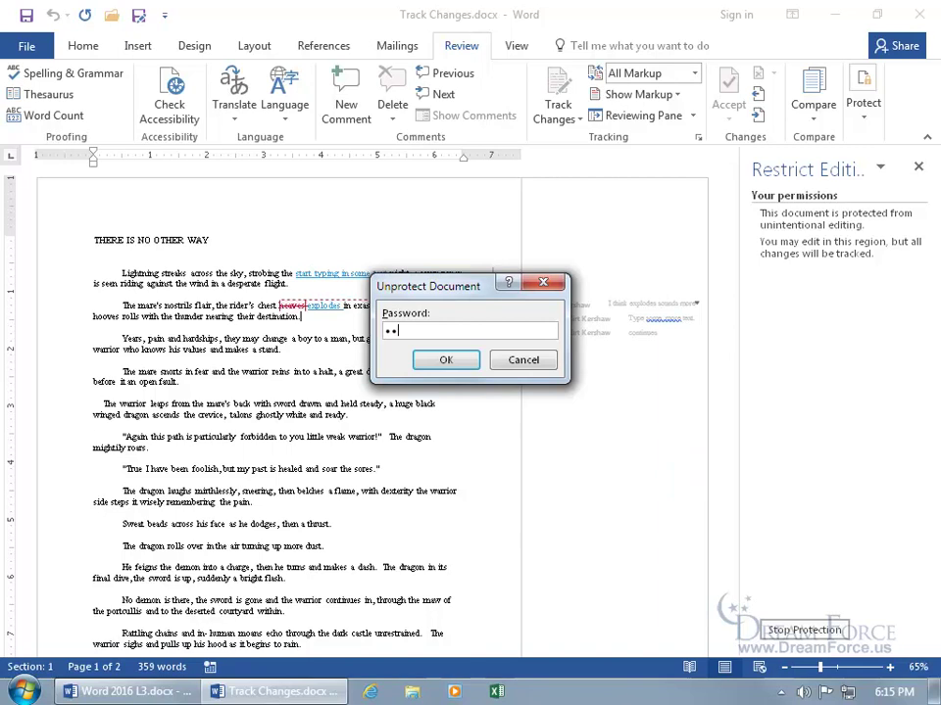
pyautogui.press('Return')
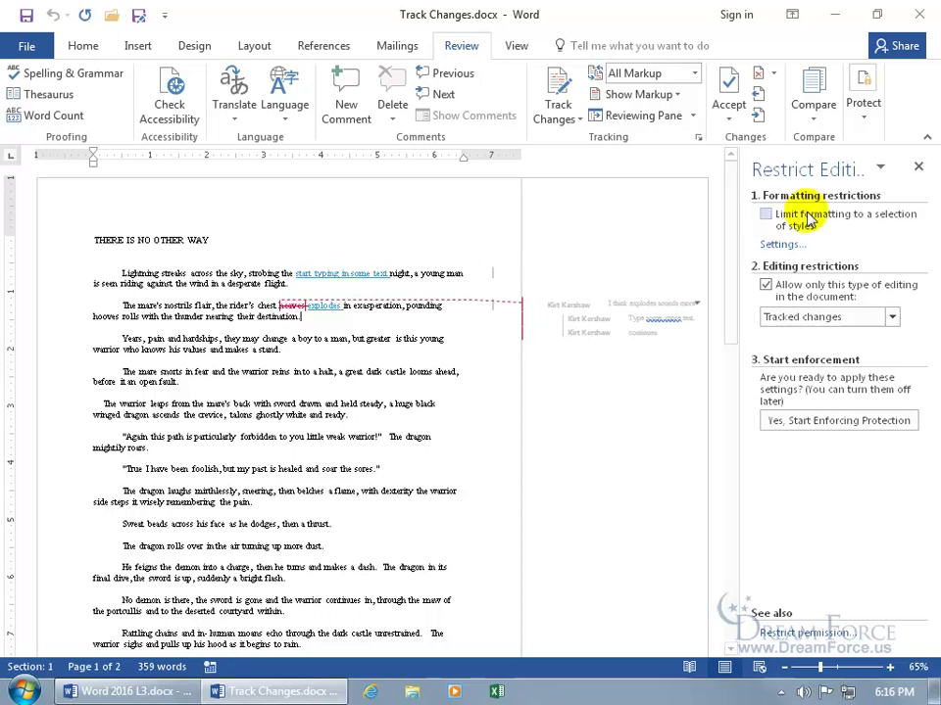
# Close the Restrict Editing pane and switch the review display to Simple Markup.
pyautogui.click(919, 168)
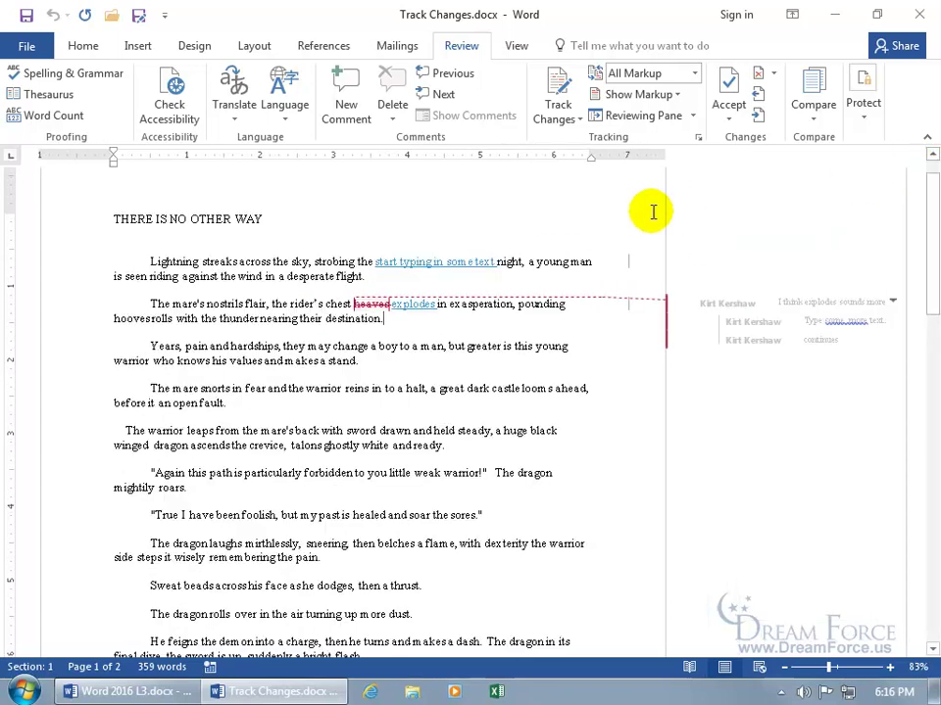
pyautogui.click(629, 270)
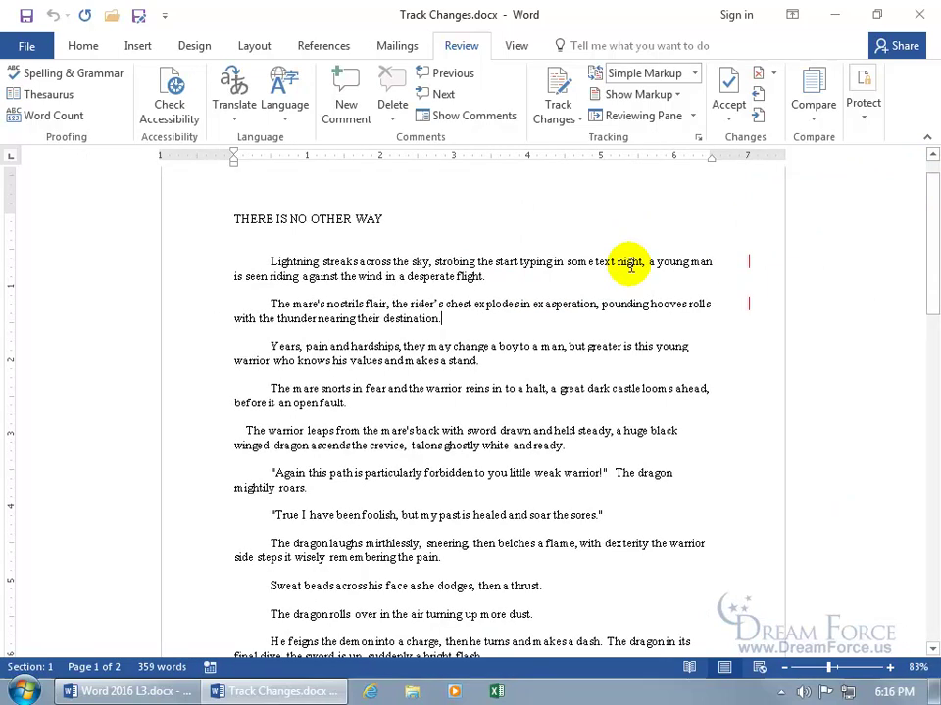